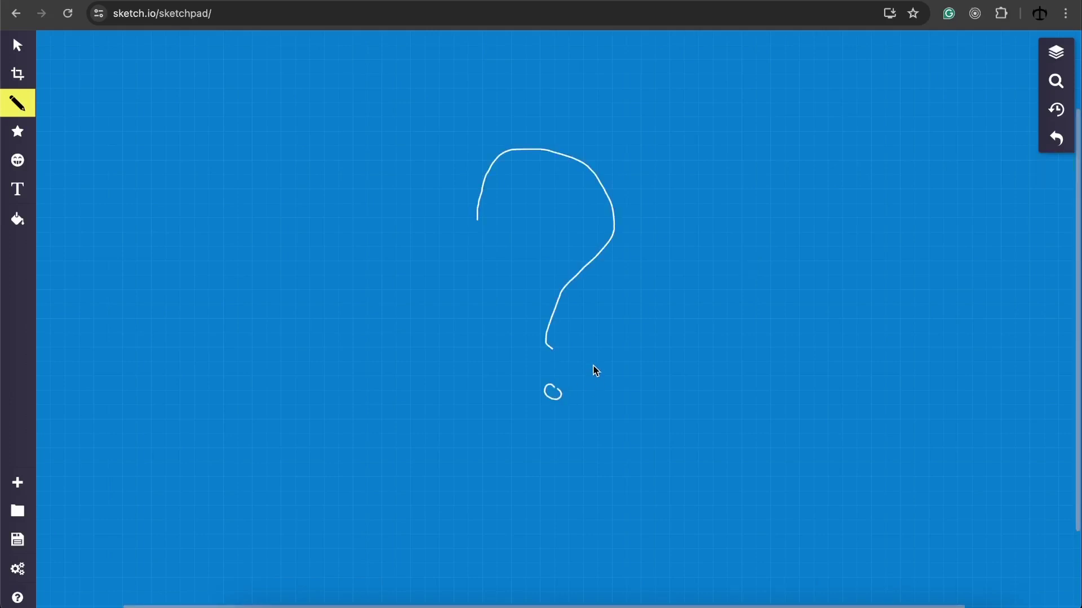
- Undo the question-mark strokes with Ctrl+Z to clear the whiteboard
{"action": "key", "text": "ctrl+z"}
{"action": "key", "text": "ctrl+z"}
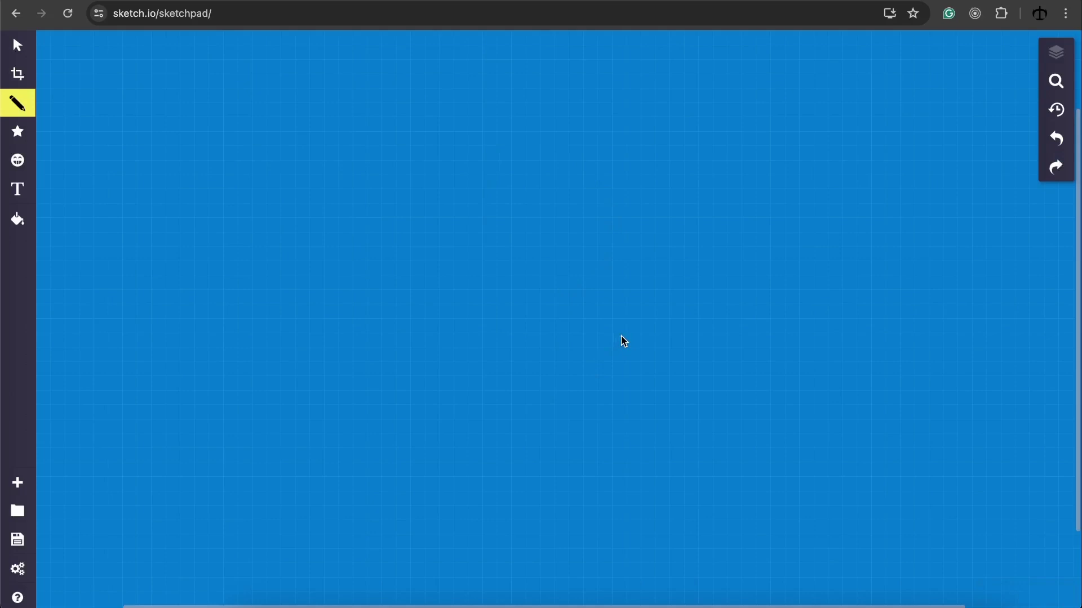
- Pencil the phone-screen frame, header bar, small square, avatar box and caption line
{"action": "mouse_move", "coordinate": [168, 145]}
{"action": "left_mouse_down"}
{"action": "mouse_move", "coordinate": [147, 464]}
{"action": "mouse_move", "coordinate": [379, 466]}
{"action": "mouse_move", "coordinate": [362, 147]}
{"action": "mouse_move", "coordinate": [169, 145]}
{"action": "left_mouse_up"}
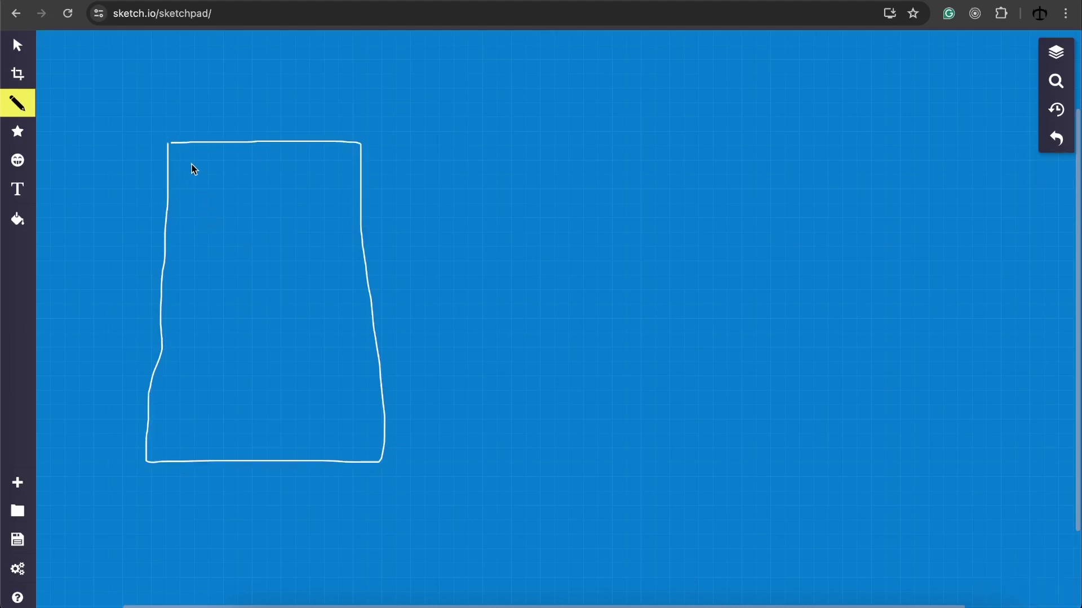
{"action": "mouse_move", "coordinate": [185, 161]}
{"action": "left_mouse_down"}
{"action": "mouse_move", "coordinate": [189, 209]}
{"action": "mouse_move", "coordinate": [316, 209]}
{"action": "mouse_move", "coordinate": [345, 177]}
{"action": "mouse_move", "coordinate": [185, 161]}
{"action": "left_mouse_up"}
{"action": "mouse_move", "coordinate": [188, 242]}
{"action": "left_mouse_down"}
{"action": "mouse_move", "coordinate": [186, 299]}
{"action": "mouse_move", "coordinate": [241, 304]}
{"action": "mouse_move", "coordinate": [248, 246]}
{"action": "mouse_move", "coordinate": [185, 242]}
{"action": "left_mouse_up"}
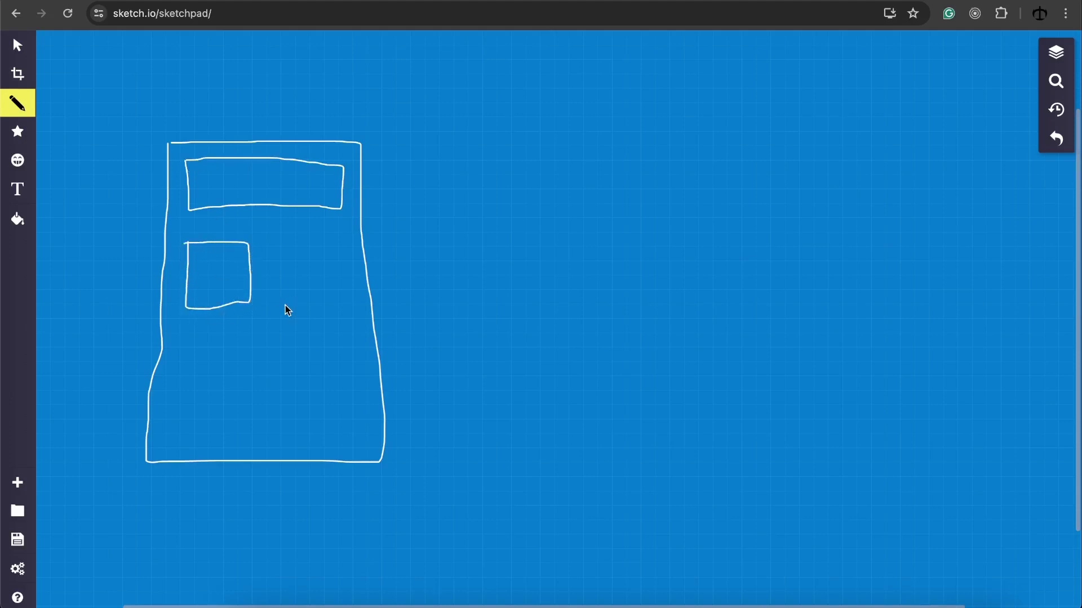
{"action": "mouse_move", "coordinate": [286, 306]}
{"action": "left_mouse_down"}
{"action": "mouse_move", "coordinate": [289, 253]}
{"action": "mouse_move", "coordinate": [333, 244]}
{"action": "mouse_move", "coordinate": [350, 280]}
{"action": "mouse_move", "coordinate": [292, 308]}
{"action": "mouse_move", "coordinate": [324, 273]}
{"action": "mouse_move", "coordinate": [338, 296]}
{"action": "mouse_move", "coordinate": [305, 306]}
{"action": "left_mouse_up"}
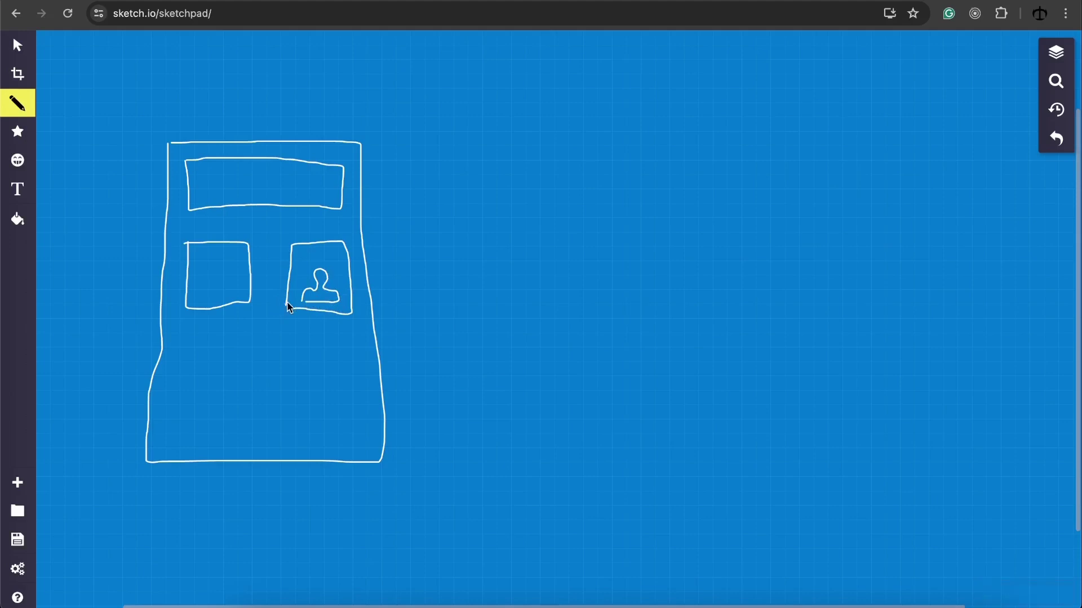
{"action": "left_click_drag", "start_coordinate": [293, 319], "coordinate": [314, 325]}
- Outline the avatar box, draw an arrow rightward, and redraw the avatar card there
{"action": "mouse_move", "coordinate": [282, 238]}
{"action": "left_mouse_down"}
{"action": "mouse_move", "coordinate": [285, 315]}
{"action": "mouse_move", "coordinate": [357, 328]}
{"action": "mouse_move", "coordinate": [357, 238]}
{"action": "mouse_move", "coordinate": [287, 234]}
{"action": "left_mouse_up"}
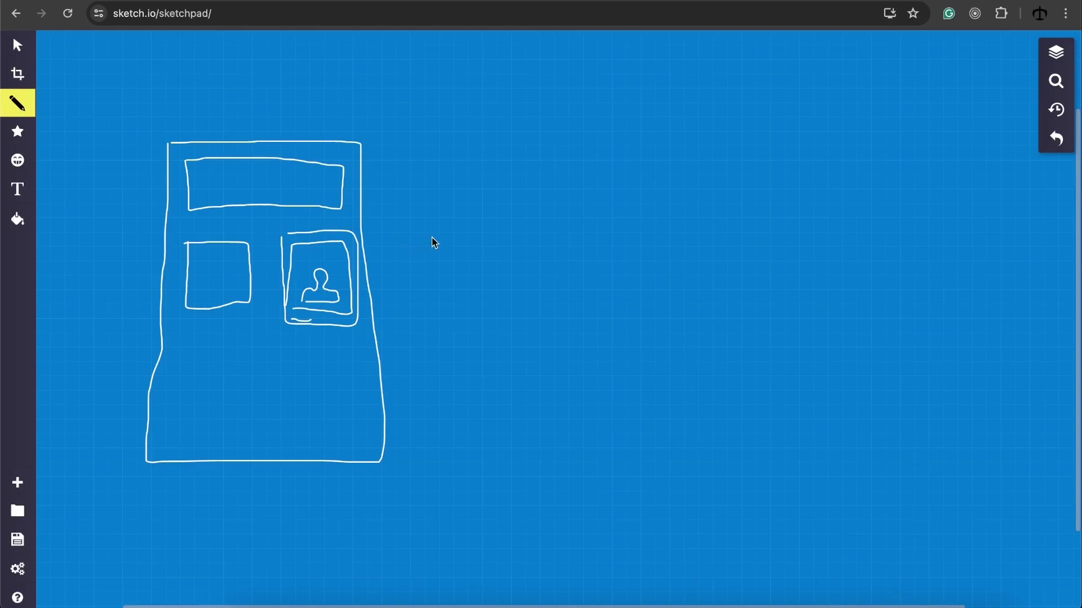
{"action": "left_click_drag", "start_coordinate": [377, 274], "coordinate": [442, 285]}
{"action": "mouse_move", "coordinate": [489, 311]}
{"action": "left_mouse_down"}
{"action": "mouse_move", "coordinate": [490, 231]}
{"action": "mouse_move", "coordinate": [567, 234]}
{"action": "mouse_move", "coordinate": [564, 311]}
{"action": "mouse_move", "coordinate": [497, 315]}
{"action": "mouse_move", "coordinate": [505, 294]}
{"action": "mouse_move", "coordinate": [524, 293]}
{"action": "mouse_move", "coordinate": [521, 266]}
{"action": "mouse_move", "coordinate": [548, 288]}
{"action": "mouse_move", "coordinate": [506, 298]}
{"action": "mouse_move", "coordinate": [519, 320]}
{"action": "left_mouse_up"}
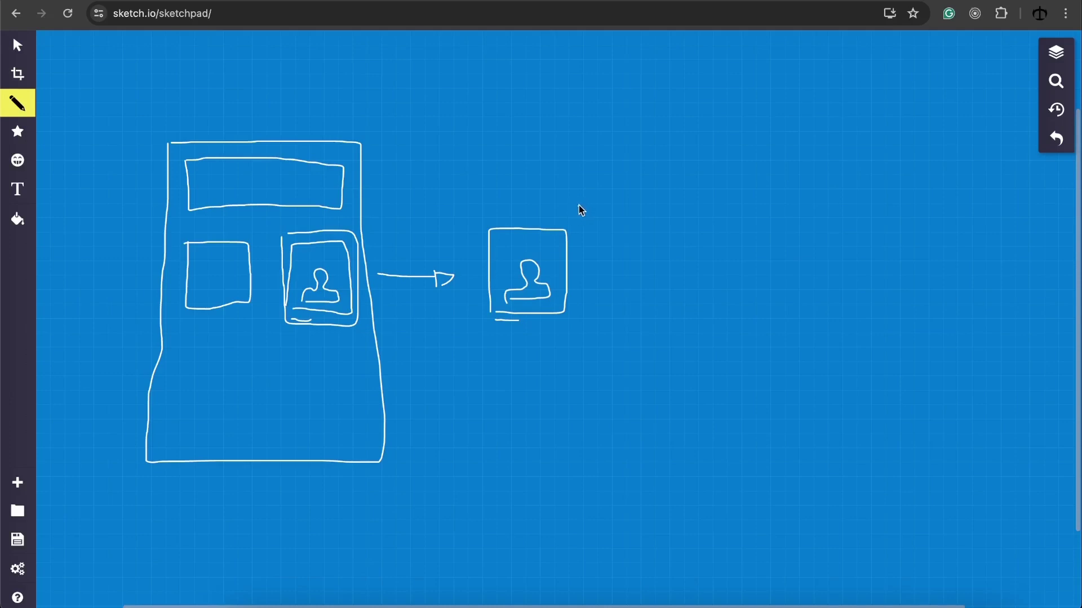
- Handwrite '3 SP' above the right-hand avatar card
{"action": "mouse_move", "coordinate": [578, 206]}
{"action": "left_mouse_down"}
{"action": "mouse_move", "coordinate": [593, 213]}
{"action": "mouse_move", "coordinate": [579, 222]}
{"action": "mouse_move", "coordinate": [603, 210]}
{"action": "mouse_move", "coordinate": [607, 218]}
{"action": "left_mouse_up"}
{"action": "left_click_drag", "start_coordinate": [620, 223], "coordinate": [627, 204]}
- Draw arrows from the header element to '1 SP' and from the square to '2 SP'
{"action": "mouse_move", "coordinate": [194, 203]}
{"action": "left_mouse_down"}
{"action": "mouse_move", "coordinate": [415, 201]}
{"action": "mouse_move", "coordinate": [473, 187]}
{"action": "left_mouse_up"}
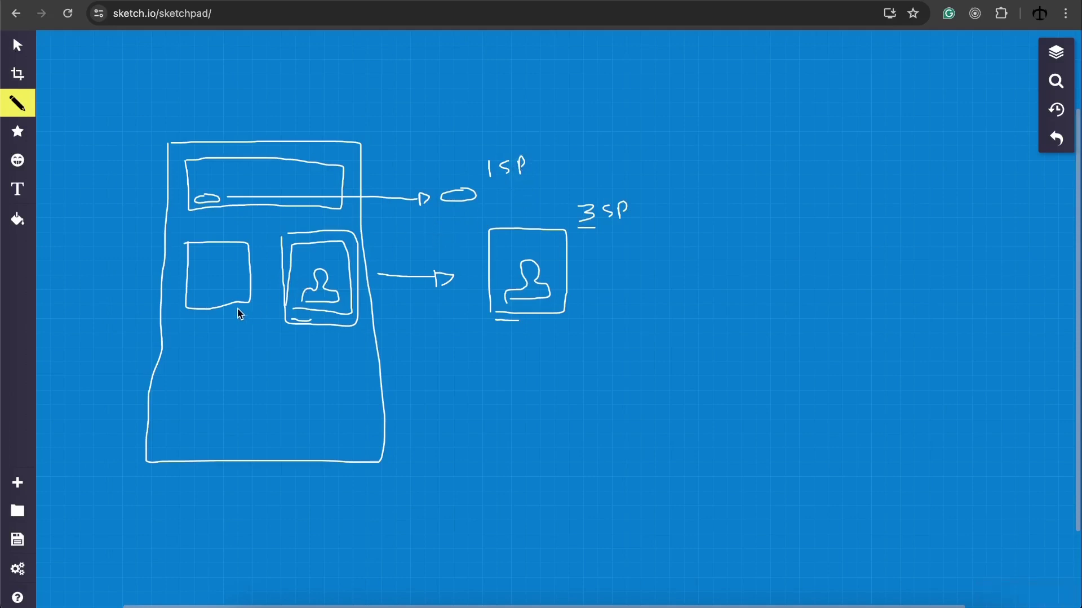
{"action": "mouse_move", "coordinate": [212, 306]}
{"action": "left_mouse_down"}
{"action": "mouse_move", "coordinate": [212, 370]}
{"action": "mouse_move", "coordinate": [420, 372]}
{"action": "left_mouse_up"}
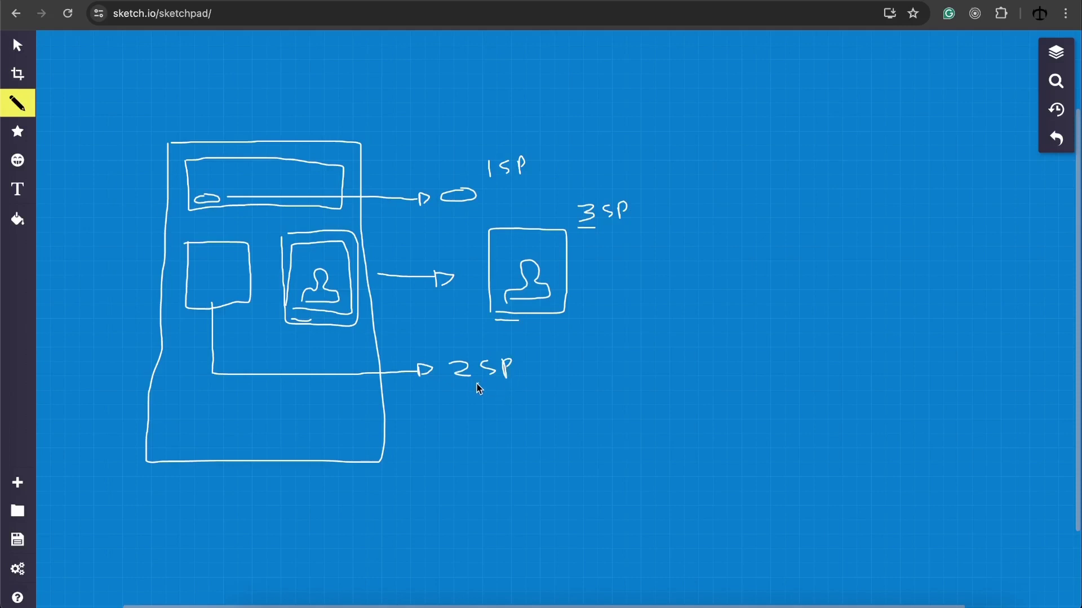
{"action": "left_click", "coordinate": [590, 240]}
- Draw the bottom boxes, a '13 SP' total under the frame, and an arrow to '5 SP'
{"action": "mouse_move", "coordinate": [193, 441]}
{"action": "left_mouse_down"}
{"action": "mouse_move", "coordinate": [286, 445]}
{"action": "mouse_move", "coordinate": [320, 405]}
{"action": "left_mouse_up"}
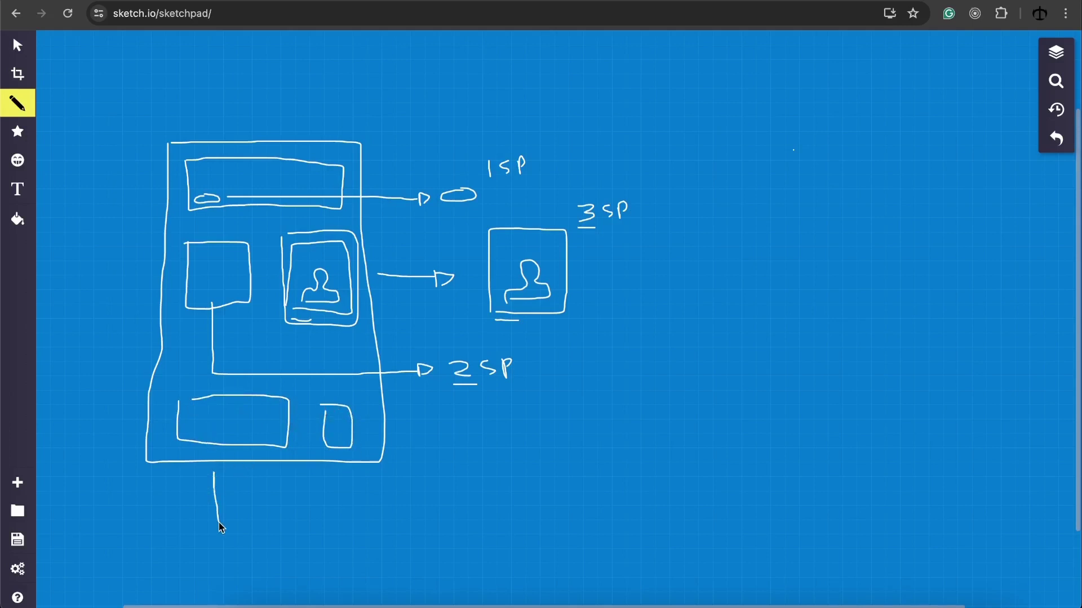
{"action": "left_click", "coordinate": [269, 518]}
{"action": "left_click_drag", "start_coordinate": [332, 525], "coordinate": [334, 535]}
{"action": "left_click_drag", "start_coordinate": [347, 436], "coordinate": [482, 441]}
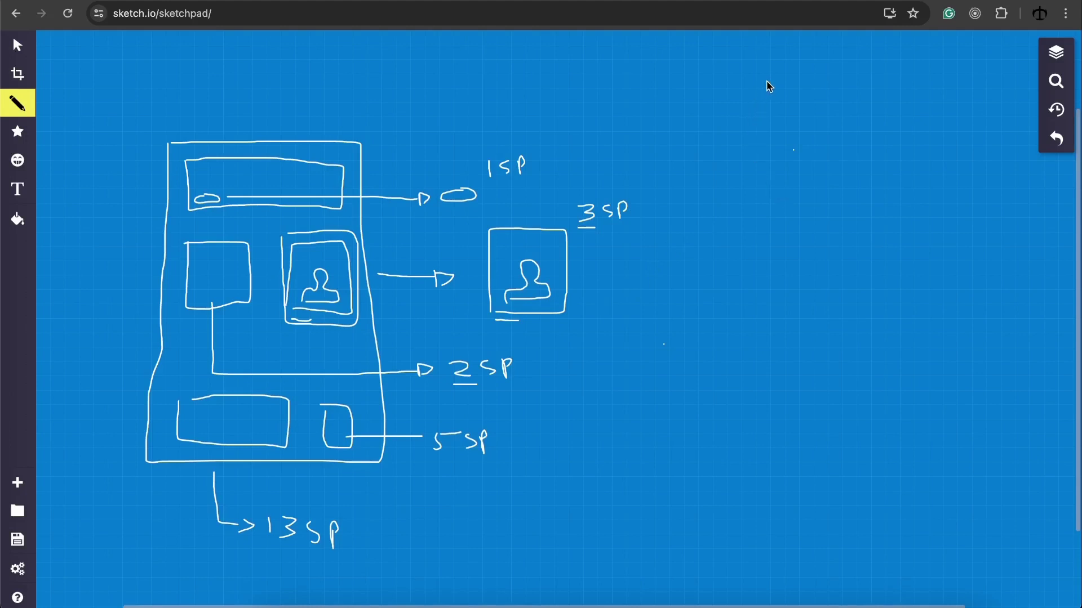
- Write a double-underlined '16 SP', tick the 1, 3, 2, 5 SP estimates, add '11 SP', underline 13 SP
{"action": "mouse_move", "coordinate": [770, 76]}
{"action": "left_mouse_down"}
{"action": "mouse_move", "coordinate": [772, 96]}
{"action": "mouse_move", "coordinate": [807, 96]}
{"action": "left_mouse_up"}
{"action": "left_click_drag", "start_coordinate": [771, 110], "coordinate": [839, 109]}
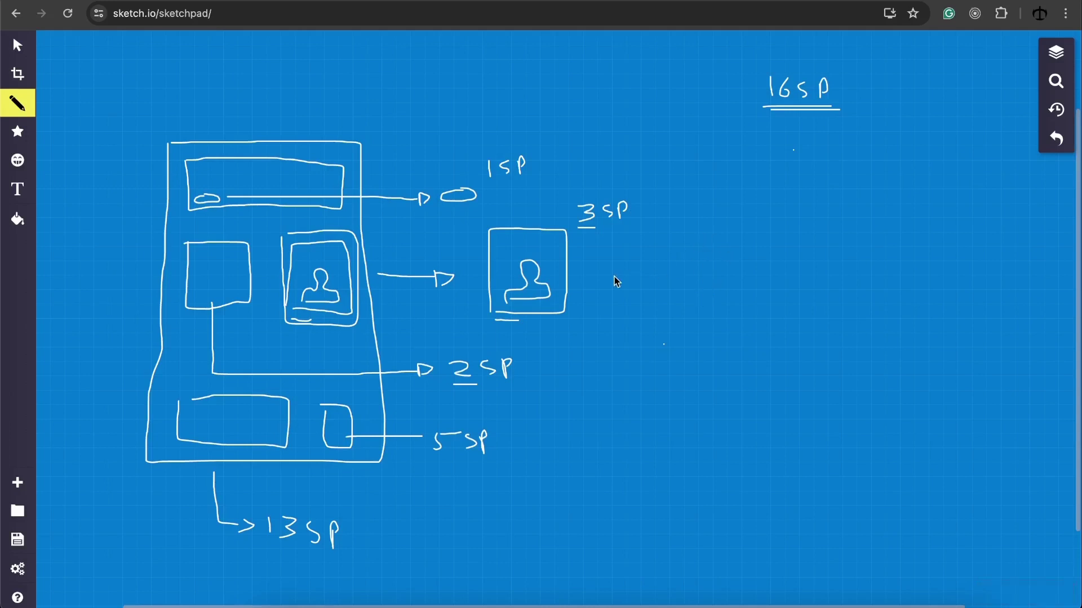
{"action": "left_click_drag", "start_coordinate": [582, 276], "coordinate": [597, 271]}
{"action": "left_click_drag", "start_coordinate": [484, 197], "coordinate": [501, 191]}
{"action": "left_click_drag", "start_coordinate": [521, 365], "coordinate": [549, 353]}
{"action": "mouse_move", "coordinate": [500, 448]}
{"action": "left_mouse_down"}
{"action": "mouse_move", "coordinate": [509, 456]}
{"action": "mouse_move", "coordinate": [530, 433]}
{"action": "left_mouse_up"}
{"action": "mouse_move", "coordinate": [814, 131]}
{"action": "left_mouse_down"}
{"action": "mouse_move", "coordinate": [814, 149]}
{"action": "mouse_move", "coordinate": [827, 126]}
{"action": "left_mouse_up"}
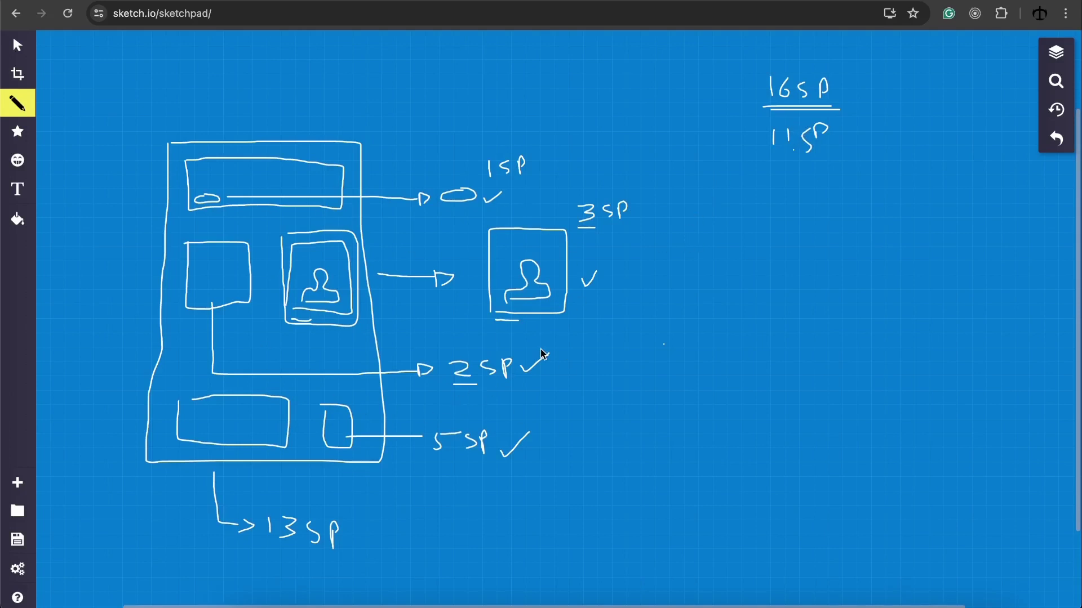
{"action": "mouse_move", "coordinate": [306, 561]}
{"action": "left_mouse_down"}
{"action": "mouse_move", "coordinate": [257, 557]}
{"action": "mouse_move", "coordinate": [346, 555]}
{"action": "left_mouse_up"}
- Pencil an X below the totals and underline the '11 SP' subtotal
{"action": "left_click_drag", "start_coordinate": [782, 192], "coordinate": [903, 294]}
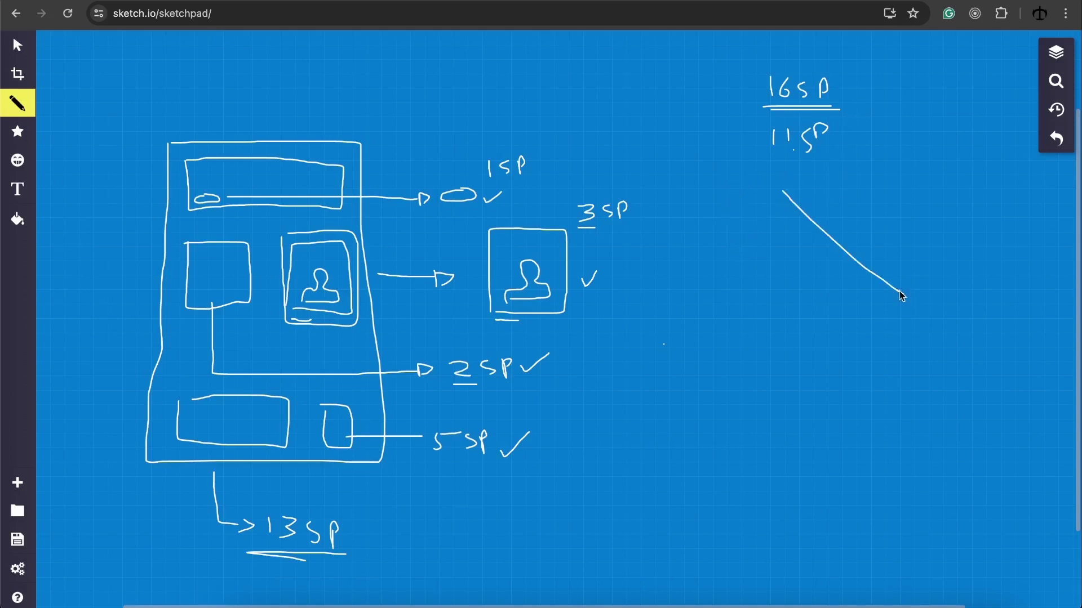
{"action": "left_click_drag", "start_coordinate": [872, 204], "coordinate": [801, 308]}
{"action": "left_click", "coordinate": [764, 147]}
{"action": "left_click_drag", "start_coordinate": [780, 156], "coordinate": [844, 153]}
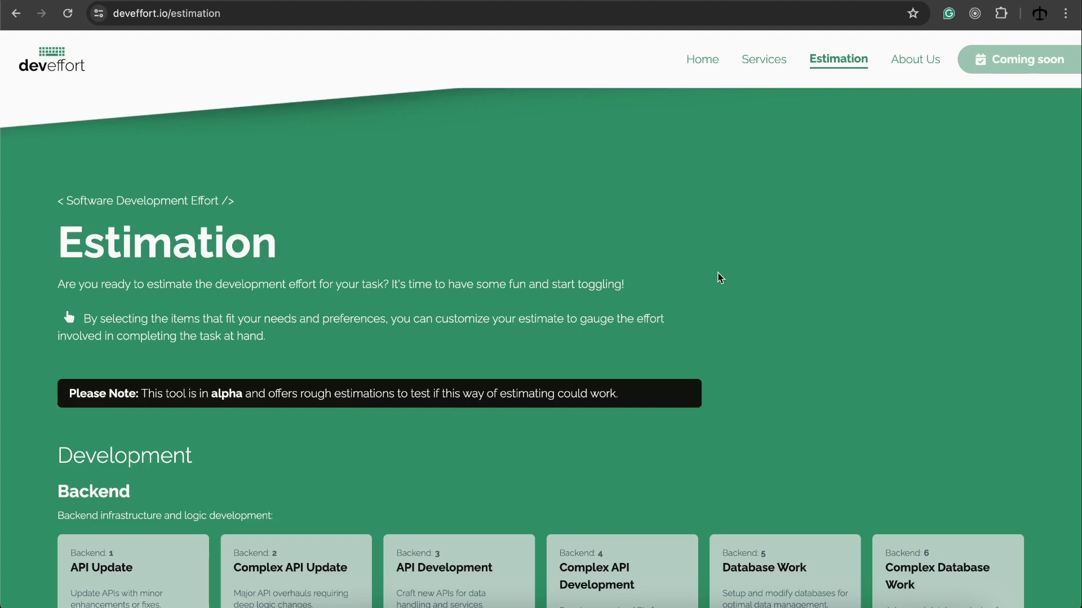
{"action": "scroll", "coordinate": [709, 272], "scroll_direction": "down", "scroll_amount": 2}
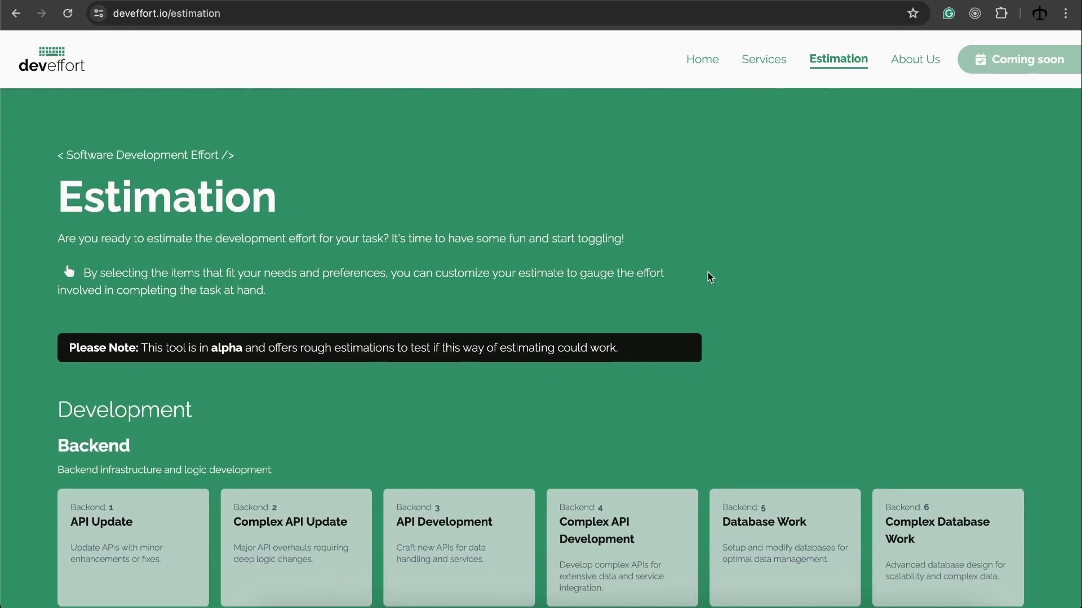
{"action": "scroll", "coordinate": [709, 272], "scroll_direction": "down", "scroll_amount": 2}
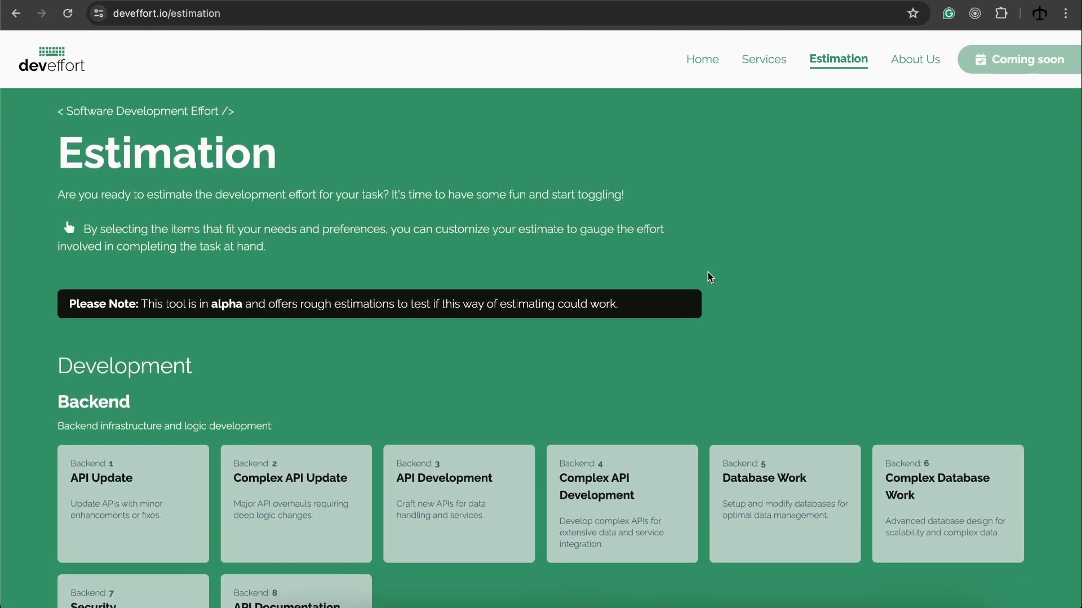
{"action": "scroll", "coordinate": [708, 272], "scroll_direction": "down", "scroll_amount": 1}
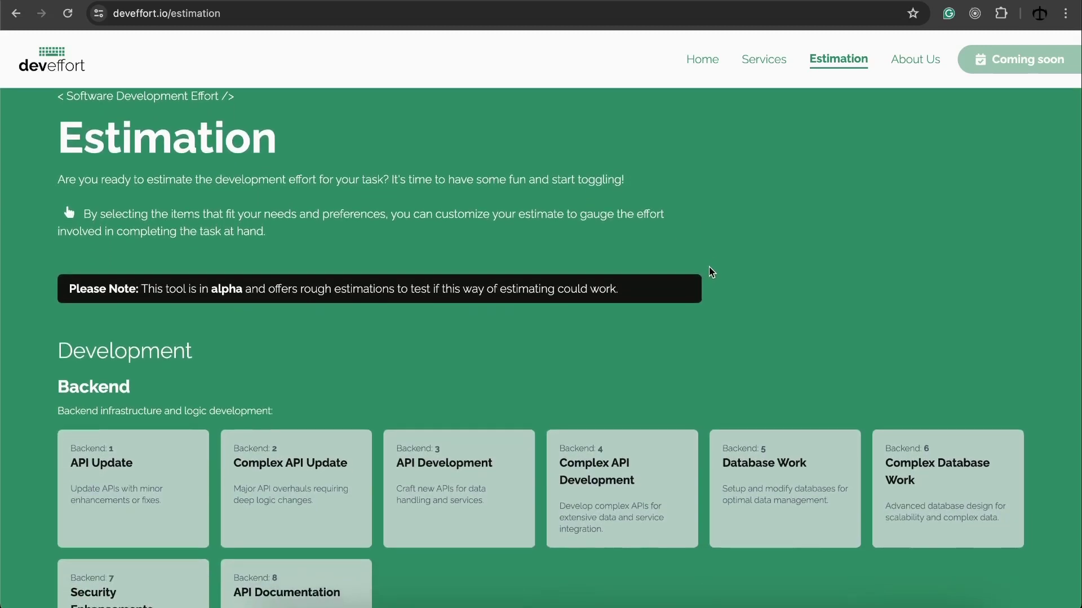
{"action": "scroll", "coordinate": [711, 272], "scroll_direction": "down", "scroll_amount": 1}
{"action": "scroll", "coordinate": [711, 273], "scroll_direction": "up", "scroll_amount": 1}
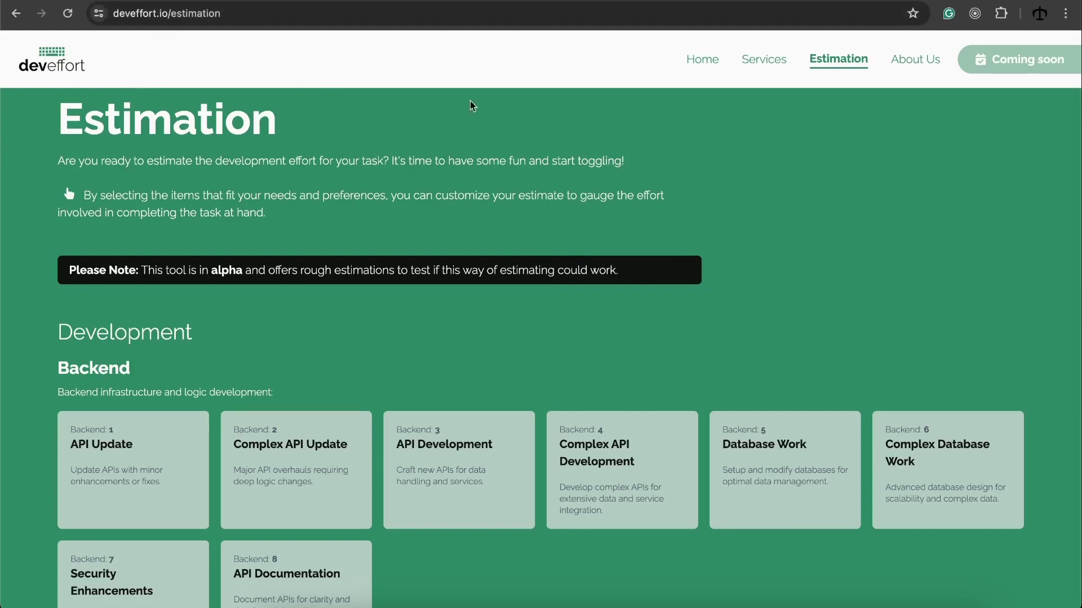
- Reload the Estimation page and clear the earlier Frontend task selections
{"action": "left_click", "coordinate": [837, 62]}
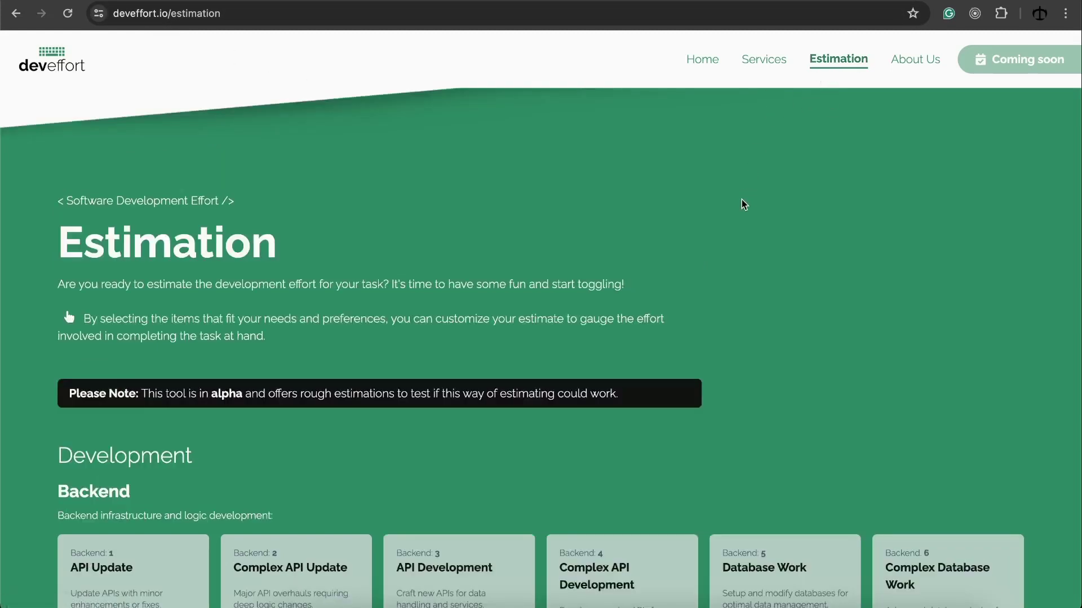
{"action": "scroll", "coordinate": [738, 203], "scroll_direction": "down", "scroll_amount": 2}
{"action": "scroll", "coordinate": [738, 204], "scroll_direction": "down", "scroll_amount": 3}
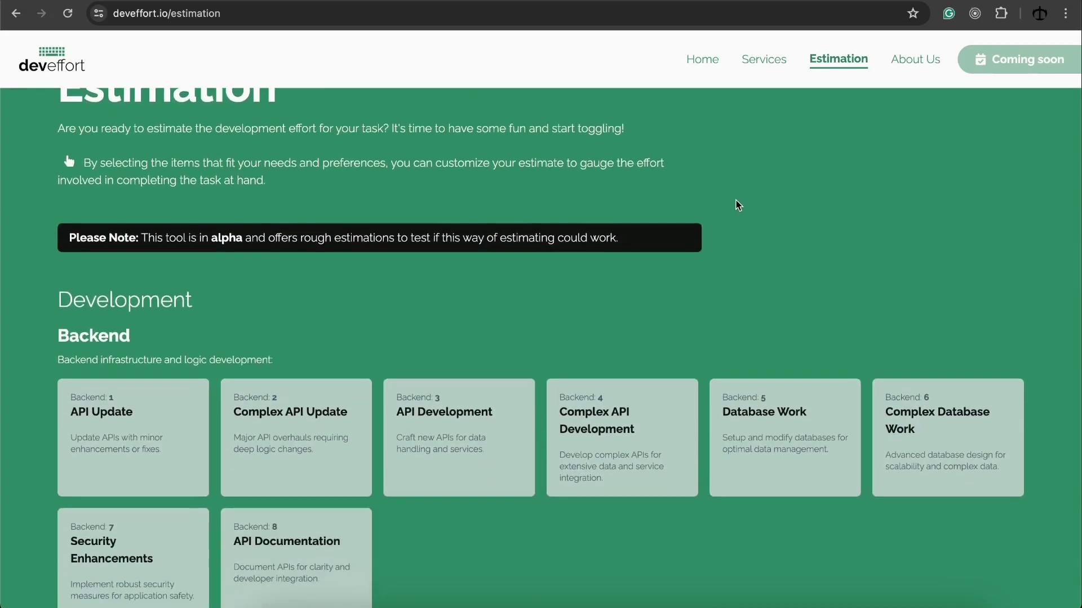
{"action": "scroll", "coordinate": [735, 200], "scroll_direction": "down", "scroll_amount": 2}
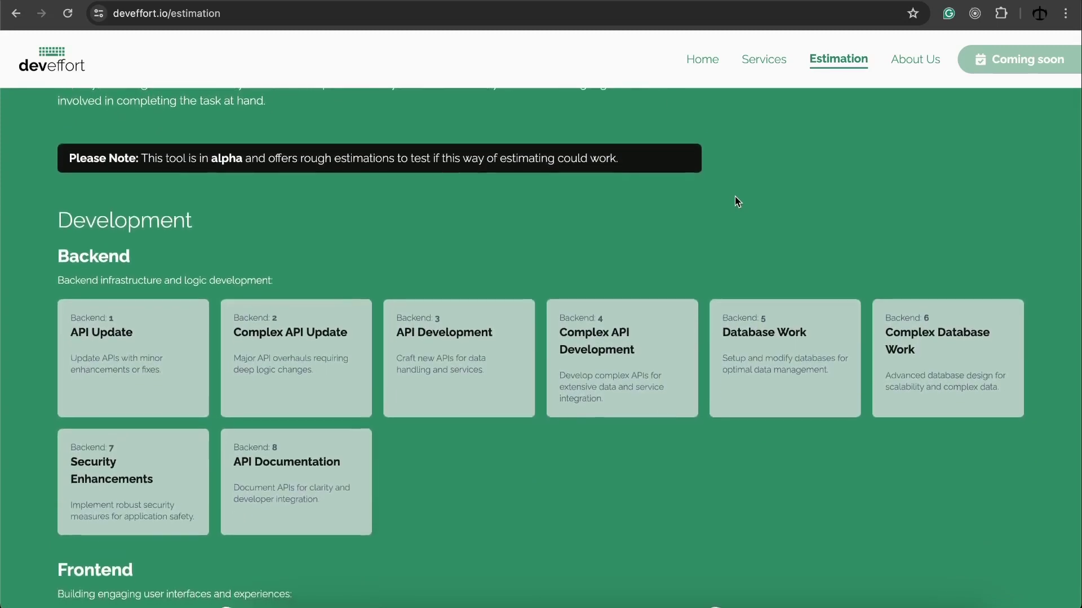
{"action": "scroll", "coordinate": [728, 202], "scroll_direction": "down", "scroll_amount": 3}
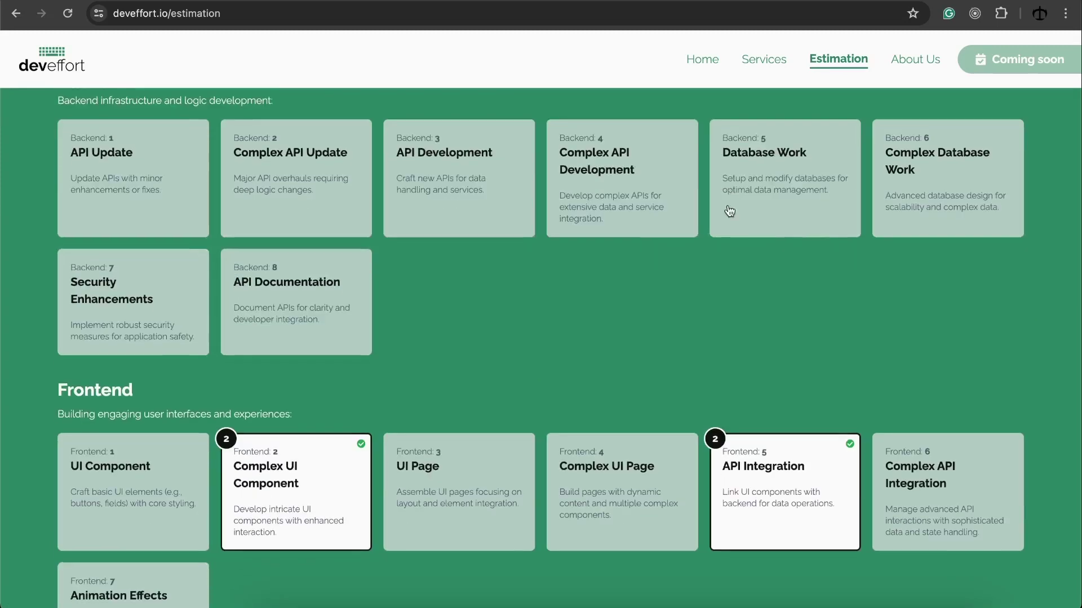
{"action": "left_click", "coordinate": [752, 456]}
{"action": "left_click", "coordinate": [675, 480]}
{"action": "left_click", "coordinate": [296, 468]}
{"action": "left_click", "coordinate": [411, 482]}
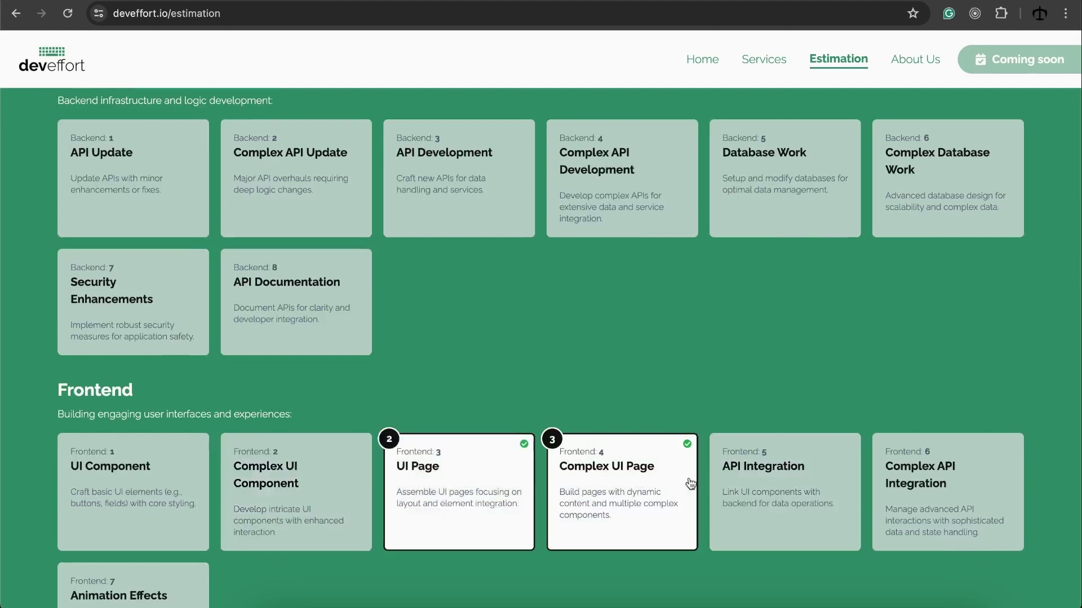
{"action": "left_click", "coordinate": [502, 476]}
{"action": "left_click", "coordinate": [558, 475]}
- Select Complex UI Component and API Integration as the Frontend tasks, each sized 2
{"action": "scroll", "coordinate": [538, 326], "scroll_direction": "up", "scroll_amount": 2}
{"action": "scroll", "coordinate": [539, 326], "scroll_direction": "up", "scroll_amount": 1}
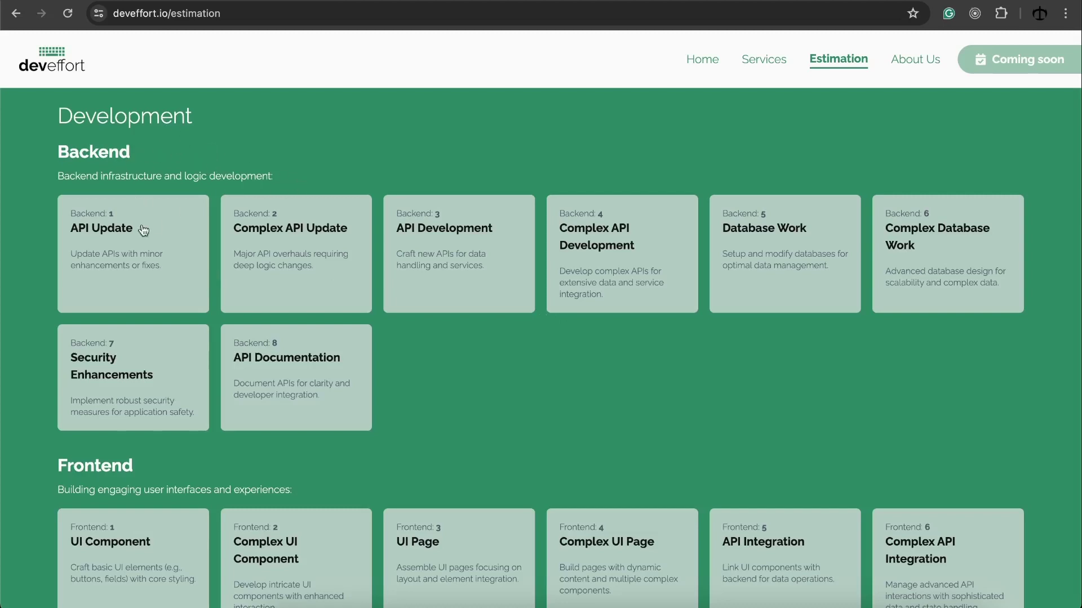
{"action": "scroll", "coordinate": [321, 326], "scroll_direction": "down", "scroll_amount": 4}
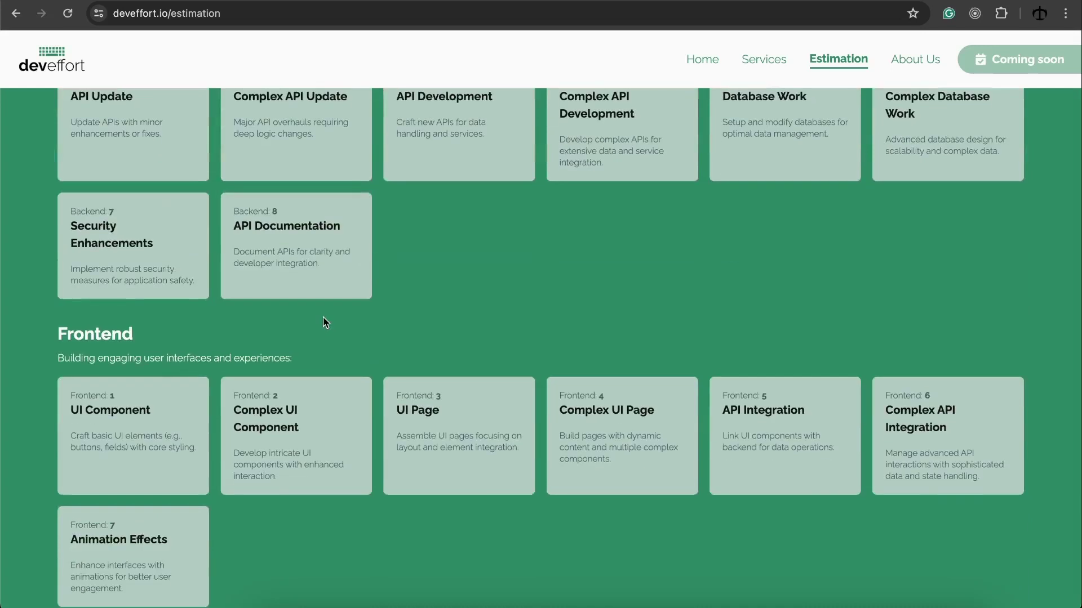
{"action": "scroll", "coordinate": [324, 312], "scroll_direction": "down", "scroll_amount": 1}
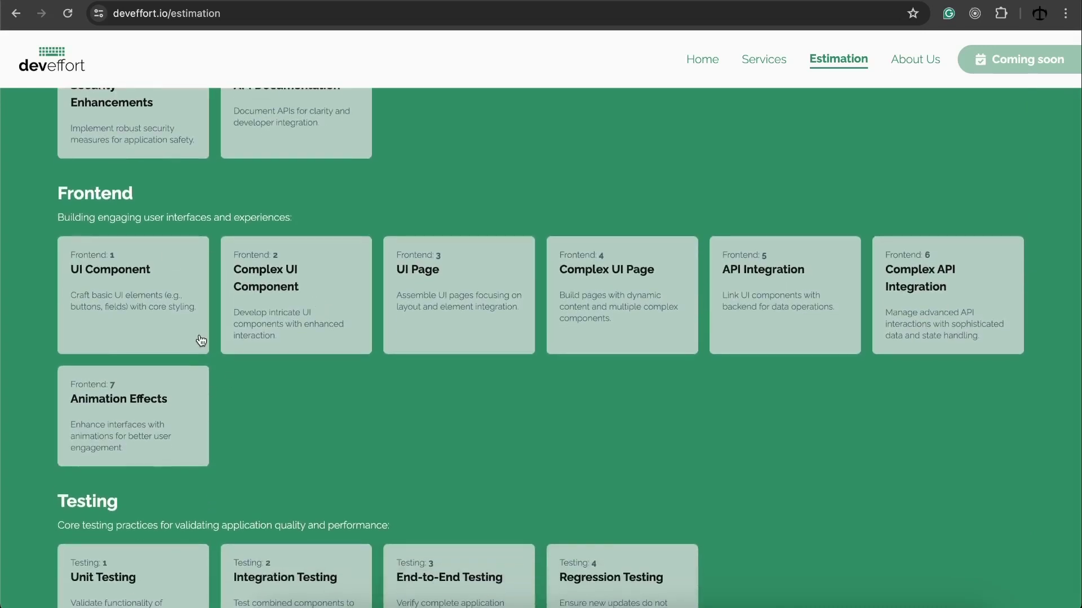
{"action": "left_click", "coordinate": [149, 299]}
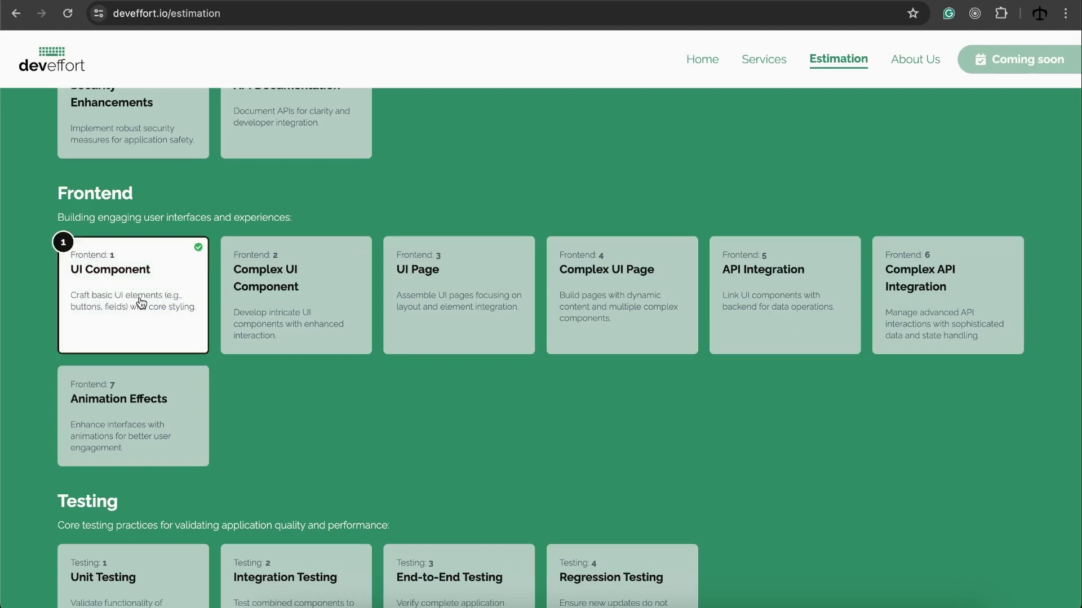
{"action": "left_click", "coordinate": [140, 303]}
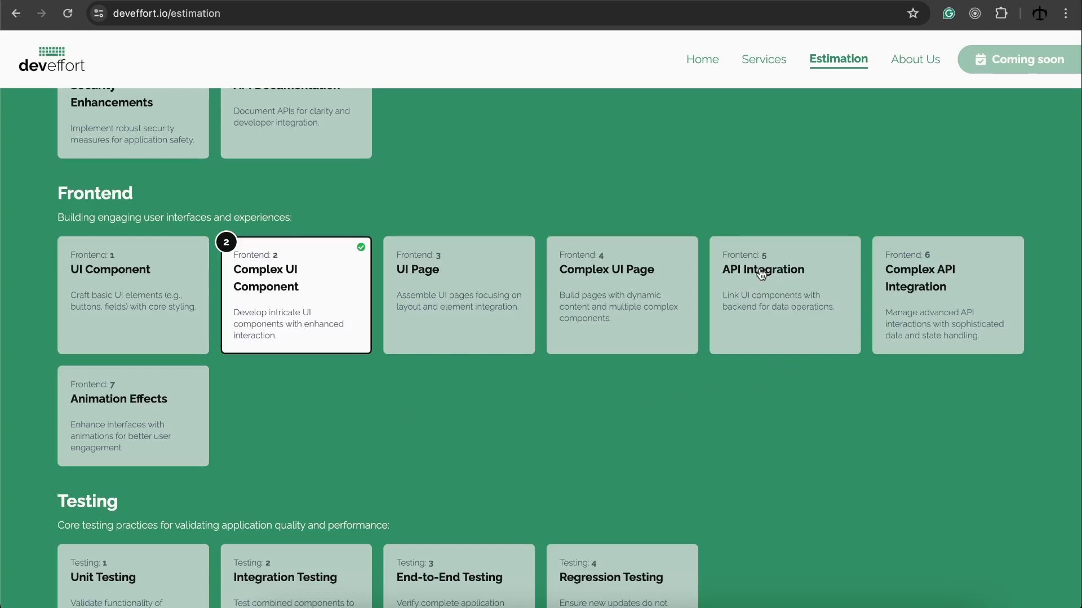
{"action": "left_click", "coordinate": [774, 306]}
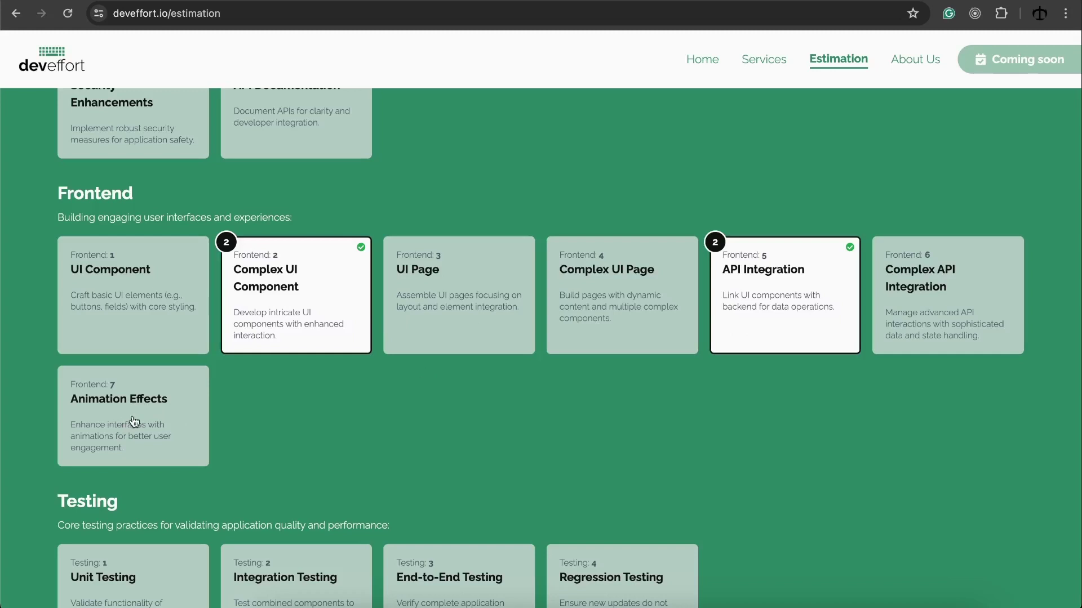
- Scroll down to Selected Tasks and highlight the 4 SP Total Effort
{"action": "scroll", "coordinate": [493, 353], "scroll_direction": "down", "scroll_amount": 4}
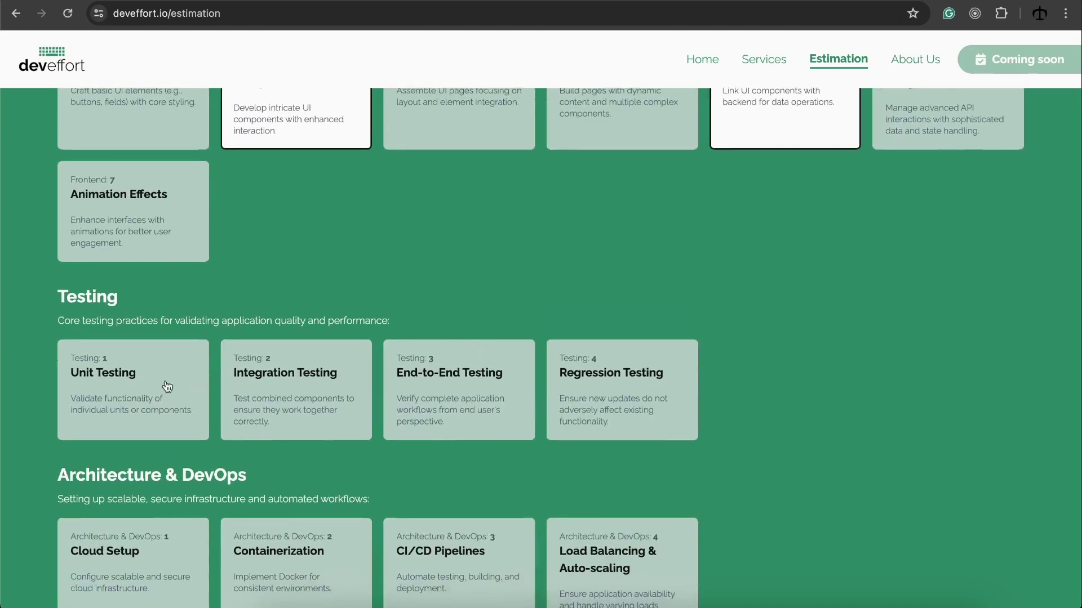
{"action": "scroll", "coordinate": [101, 377], "scroll_direction": "down", "scroll_amount": 1}
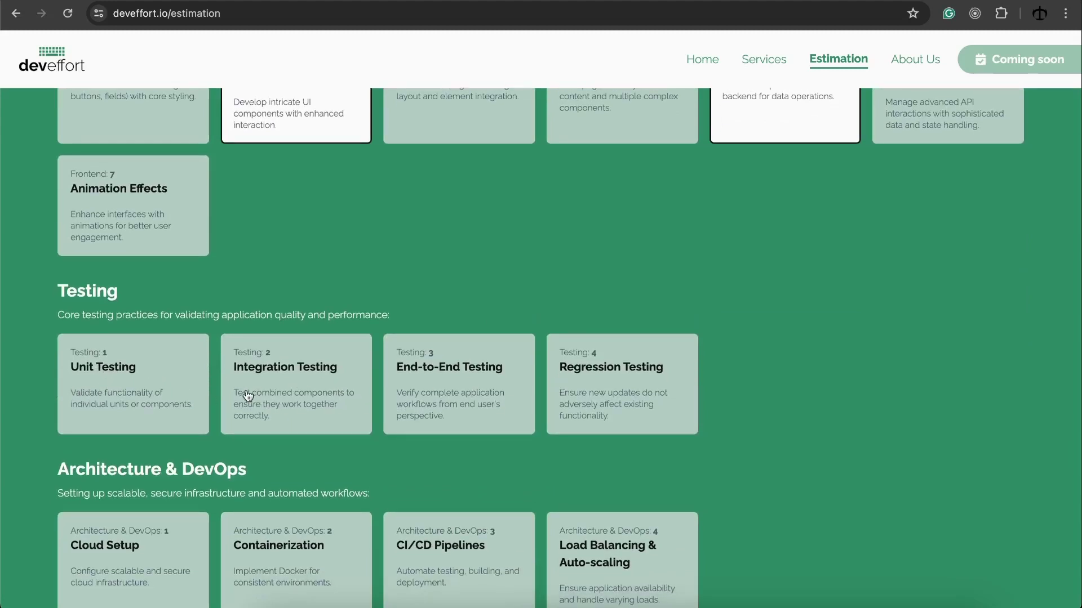
{"action": "scroll", "coordinate": [303, 391], "scroll_direction": "down", "scroll_amount": 1}
{"action": "scroll", "coordinate": [303, 391], "scroll_direction": "down", "scroll_amount": 7}
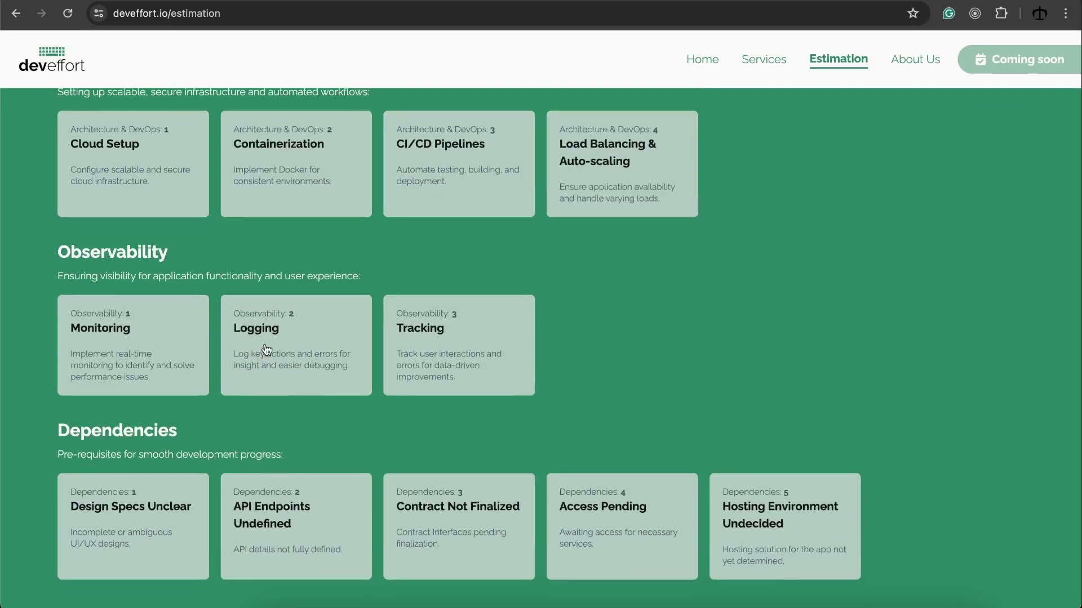
{"action": "scroll", "coordinate": [241, 352], "scroll_direction": "up", "scroll_amount": 1}
{"action": "scroll", "coordinate": [220, 352], "scroll_direction": "down", "scroll_amount": 3}
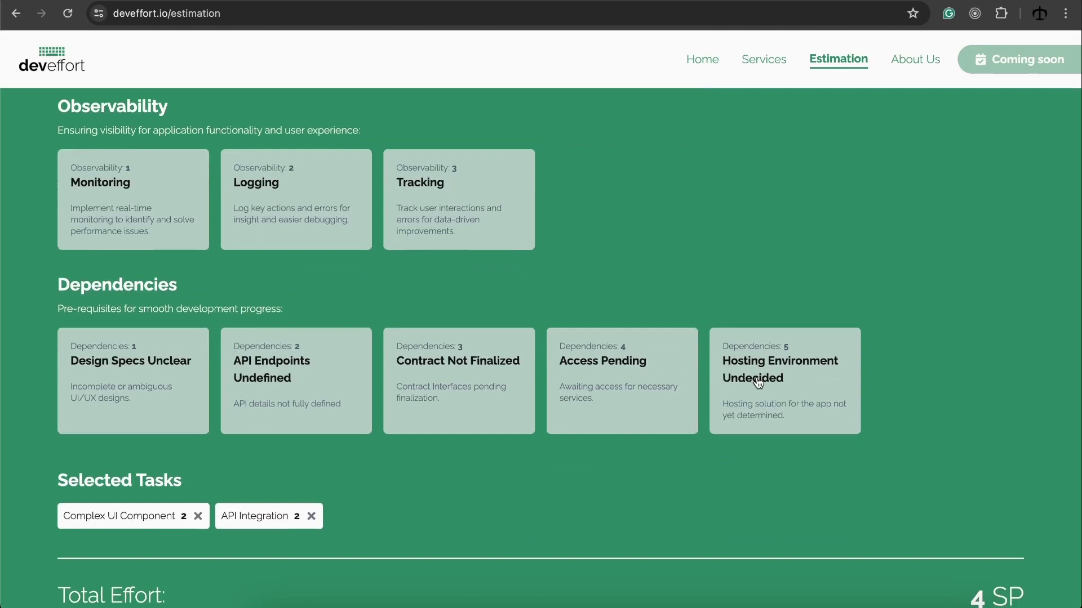
{"action": "scroll", "coordinate": [762, 388], "scroll_direction": "down", "scroll_amount": 1}
{"action": "scroll", "coordinate": [762, 388], "scroll_direction": "down", "scroll_amount": 3}
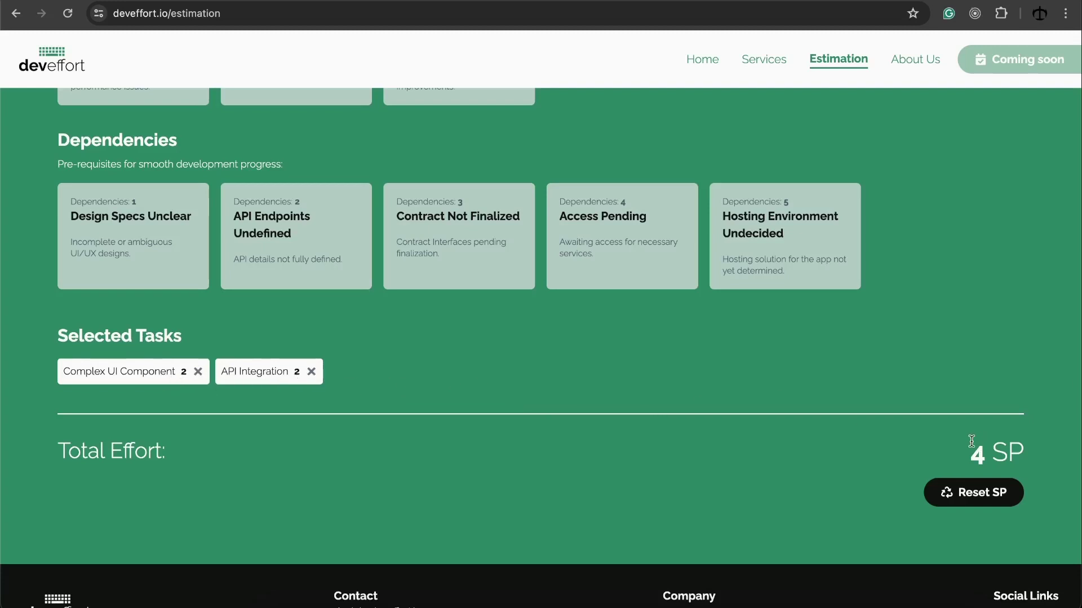
{"action": "left_click_drag", "start_coordinate": [972, 448], "coordinate": [1024, 451]}
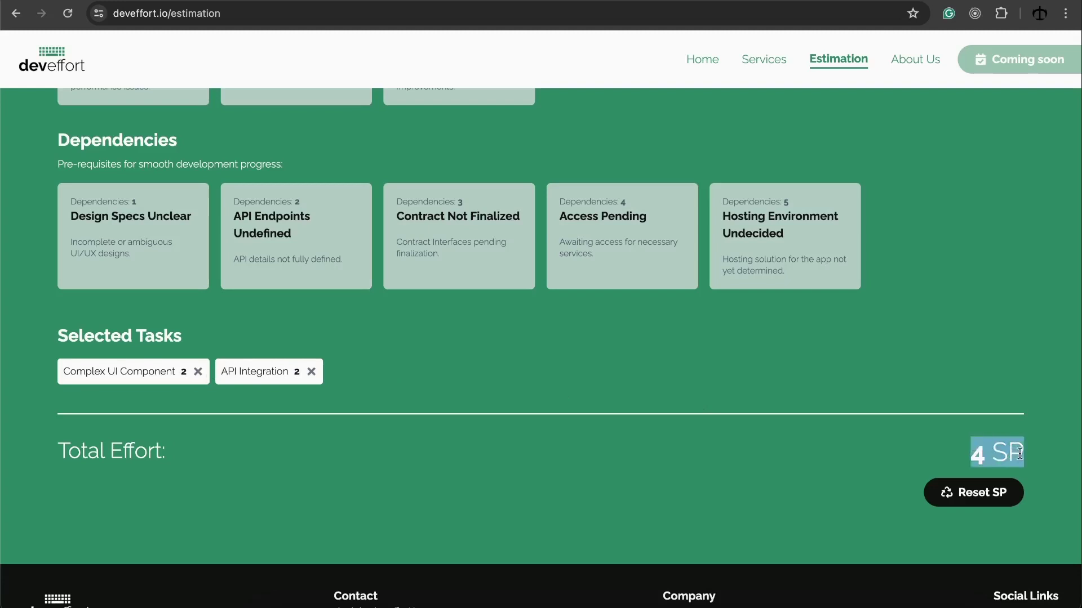
{"action": "left_click", "coordinate": [928, 449]}
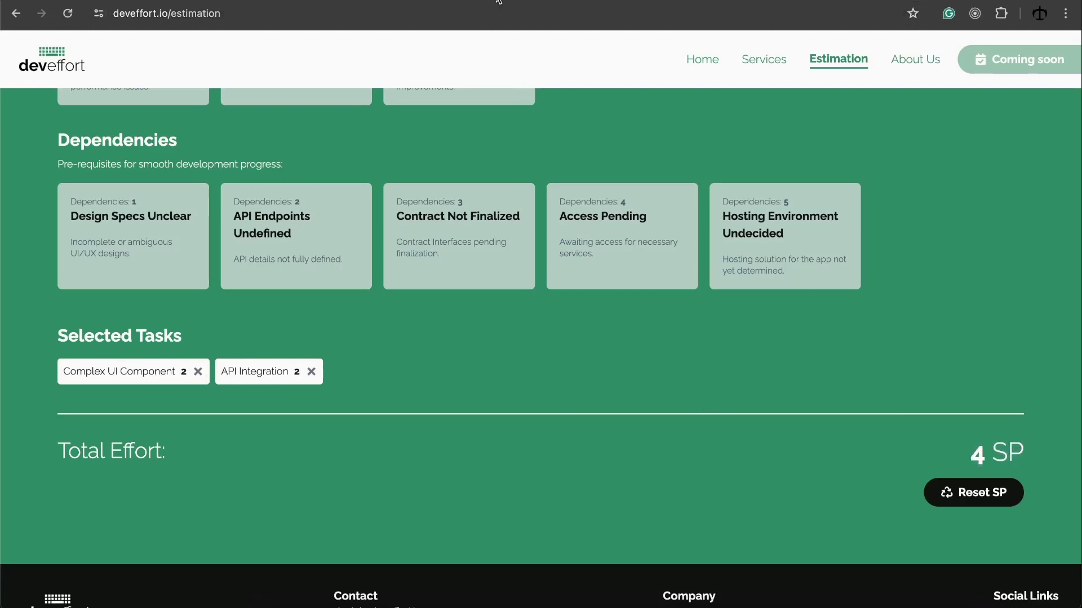
{"action": "key", "text": "ctrl+Tab"}
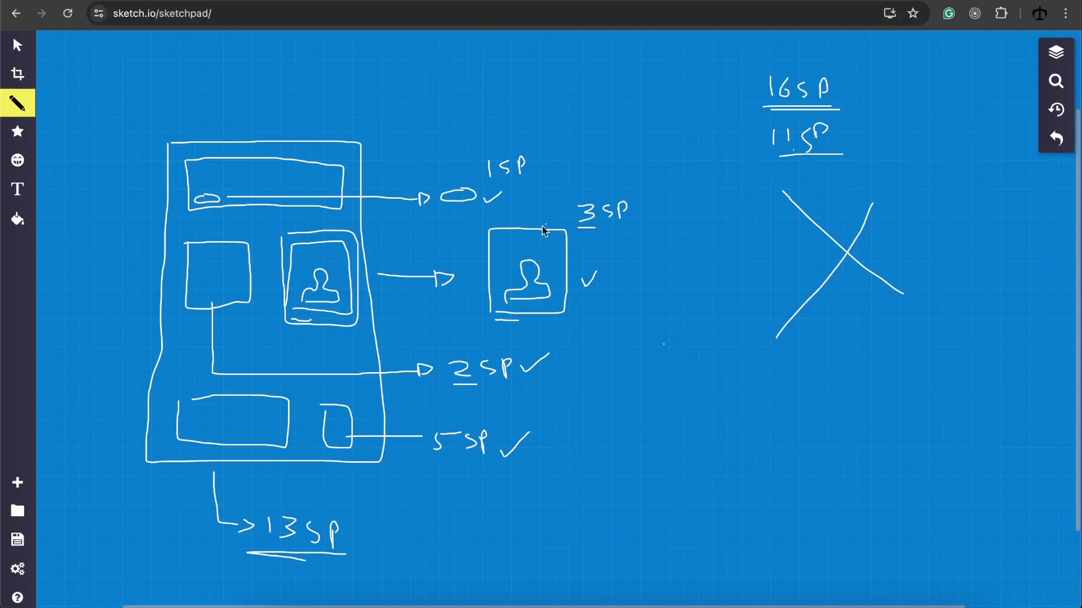
{"action": "key", "text": "ctrl+shift+Tab"}
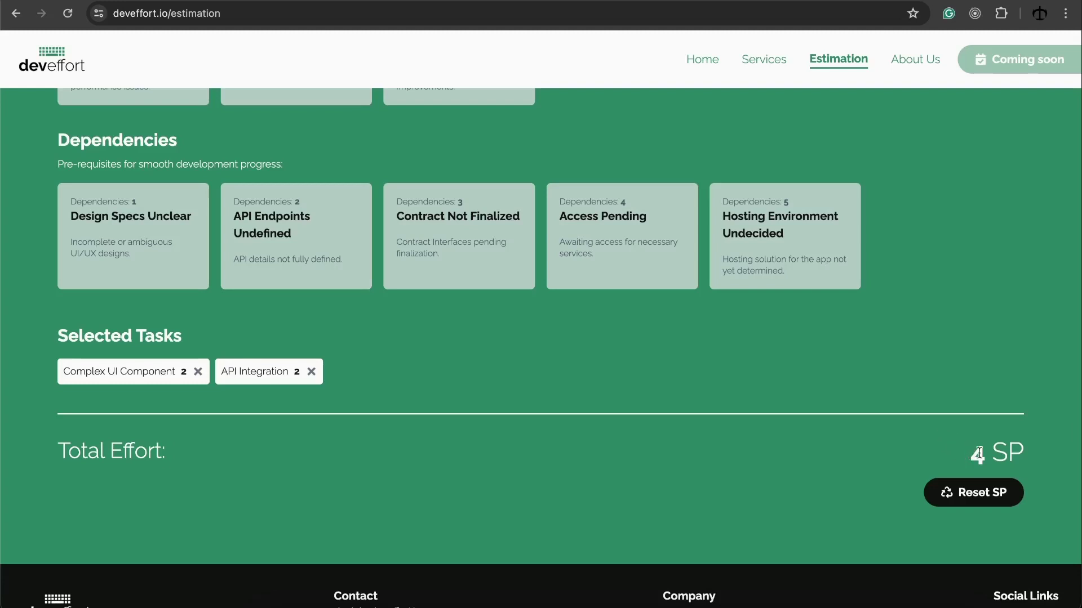
- Highlight the 4 SP total, then reset deveffort.io to clear all selected tasks
{"action": "left_click_drag", "start_coordinate": [979, 454], "coordinate": [1020, 454]}
{"action": "left_click", "coordinate": [947, 452]}
{"action": "left_click", "coordinate": [932, 493]}
{"action": "scroll", "coordinate": [496, 363], "scroll_direction": "up", "scroll_amount": 20}
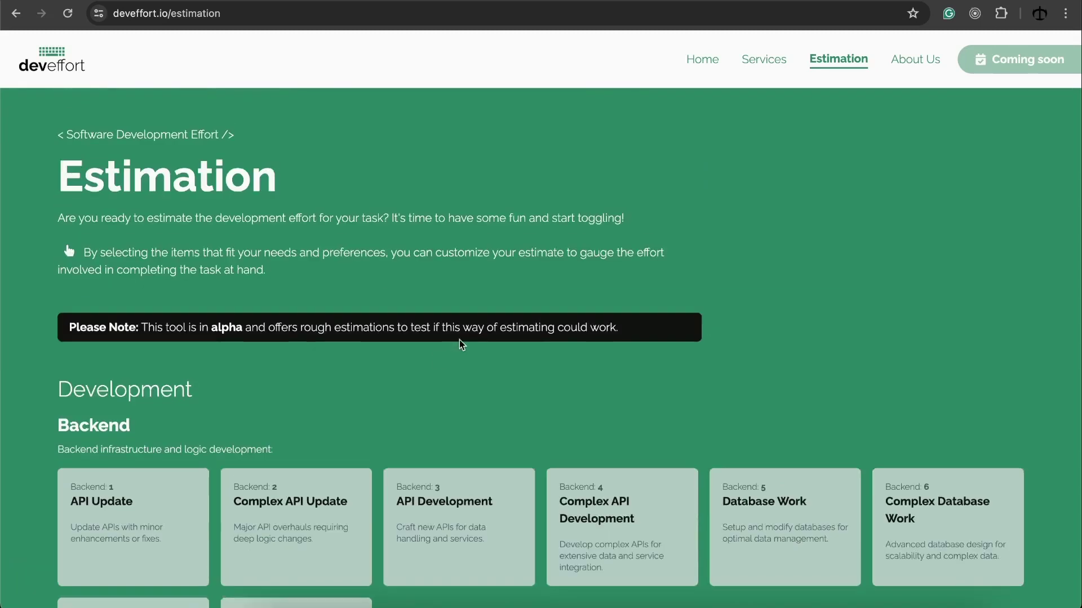
{"action": "scroll", "coordinate": [461, 340], "scroll_direction": "down", "scroll_amount": 5}
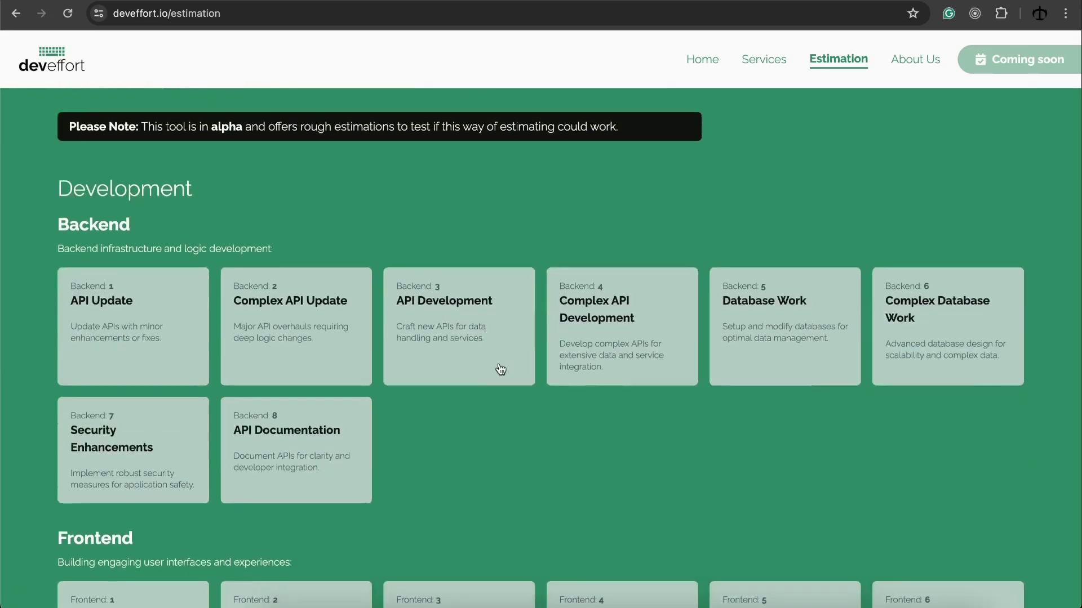
- Select Database Work, API Documentation and API Development, dropping API Update, for 7 SP total
{"action": "left_click", "coordinate": [148, 304]}
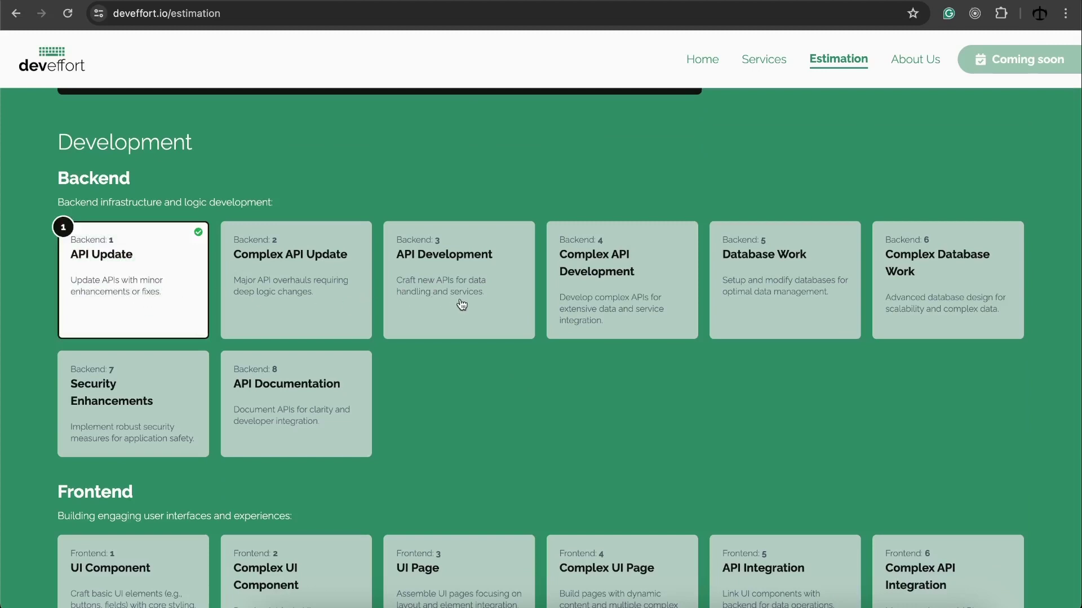
{"action": "left_click", "coordinate": [806, 276]}
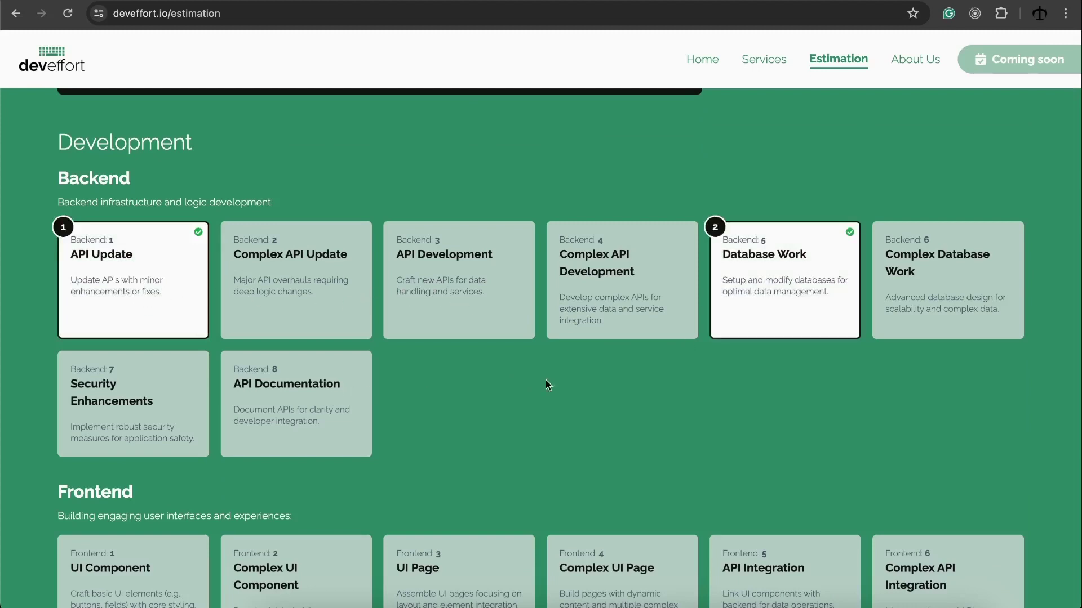
{"action": "left_click", "coordinate": [300, 405]}
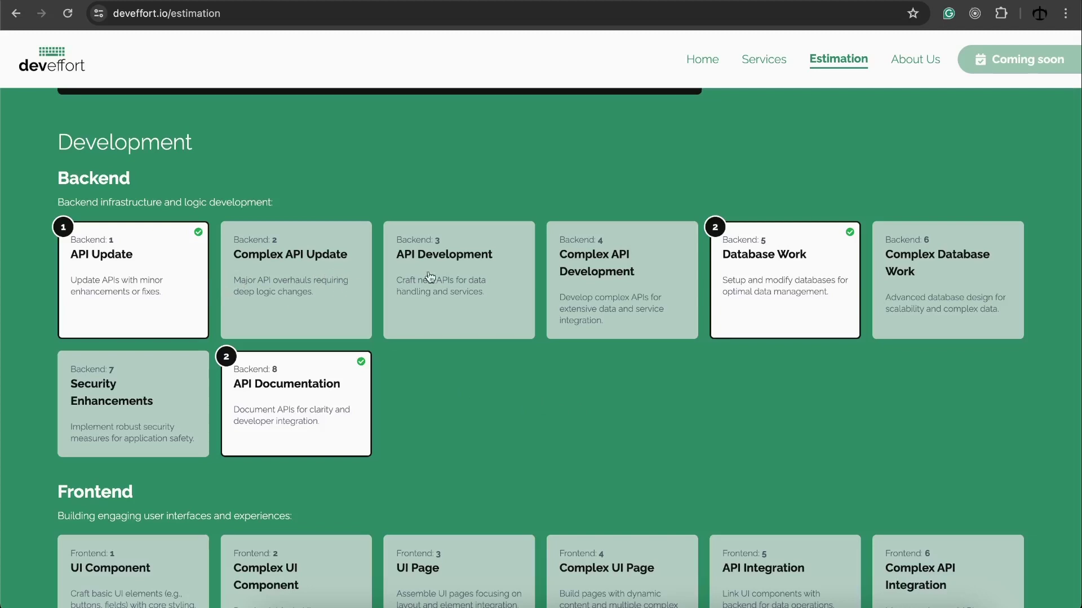
{"action": "left_click", "coordinate": [454, 276]}
{"action": "left_click", "coordinate": [148, 290]}
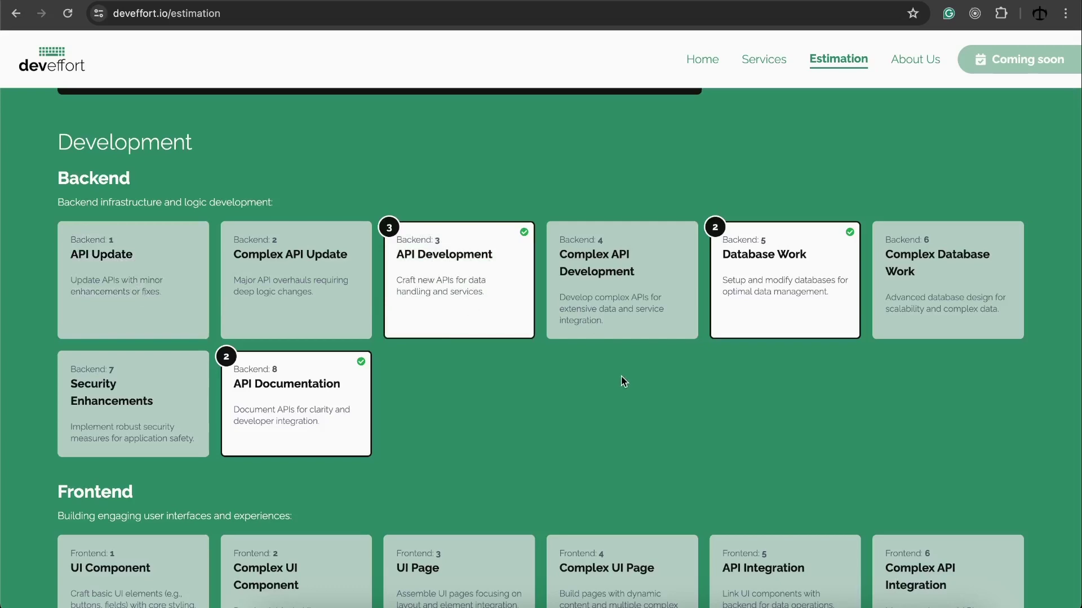
{"action": "scroll", "coordinate": [620, 378], "scroll_direction": "down", "scroll_amount": 15}
{"action": "scroll", "coordinate": [617, 376], "scroll_direction": "down", "scroll_amount": 2}
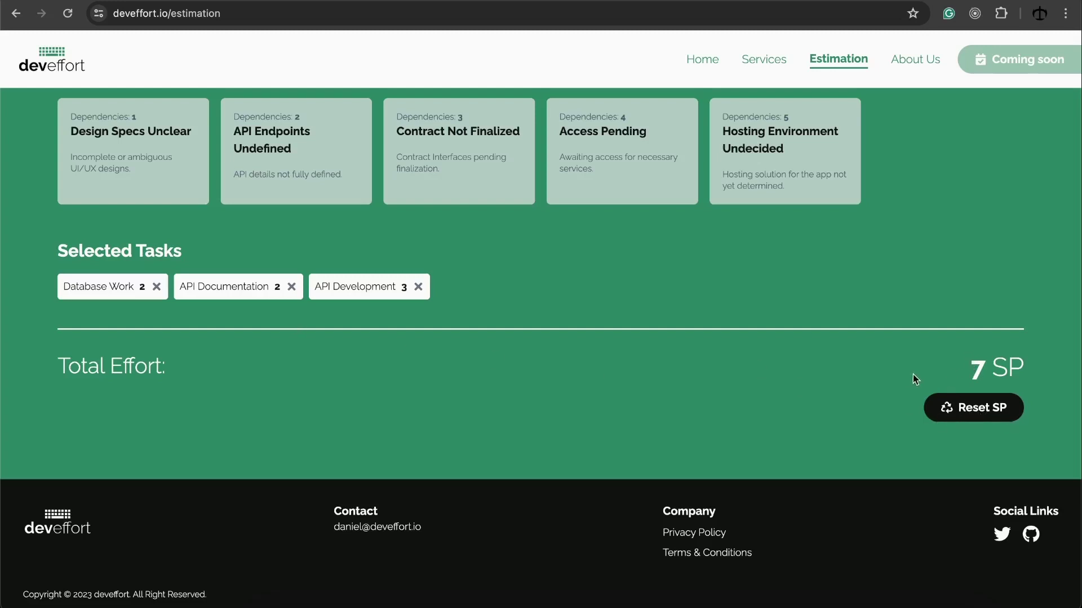
{"action": "left_click", "coordinate": [958, 410]}
{"action": "scroll", "coordinate": [678, 327], "scroll_direction": "up", "scroll_amount": 15}
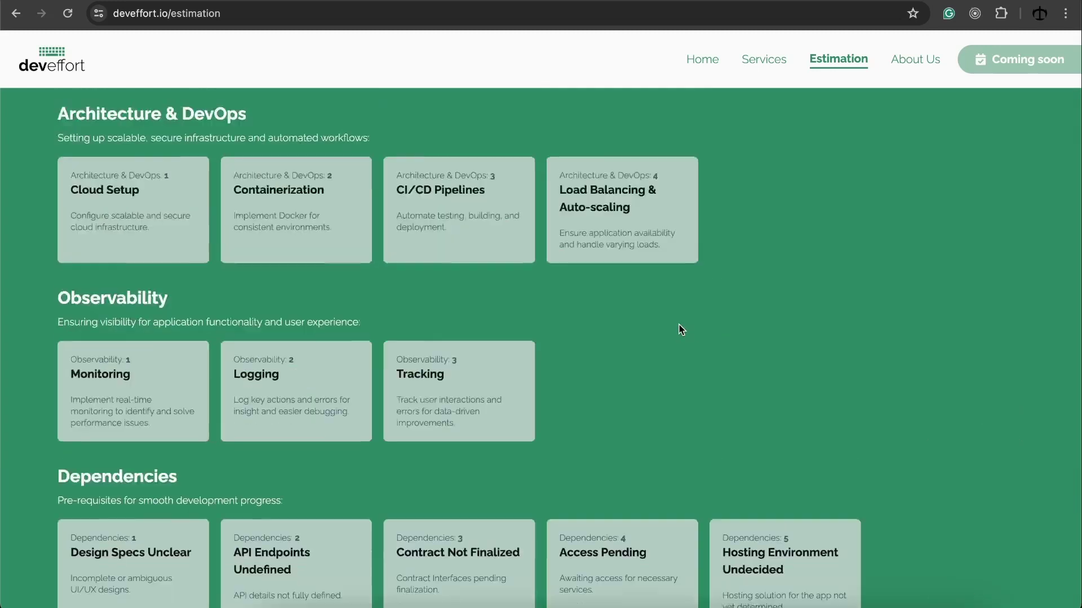
{"action": "scroll", "coordinate": [681, 327], "scroll_direction": "up", "scroll_amount": 9}
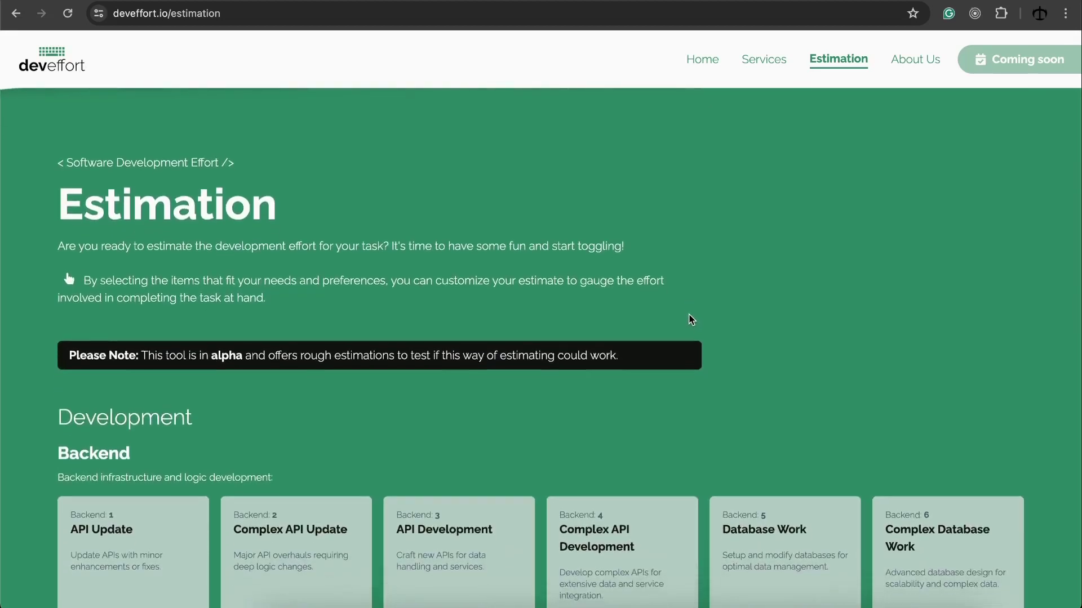
{"action": "scroll", "coordinate": [692, 319], "scroll_direction": "down", "scroll_amount": 1}
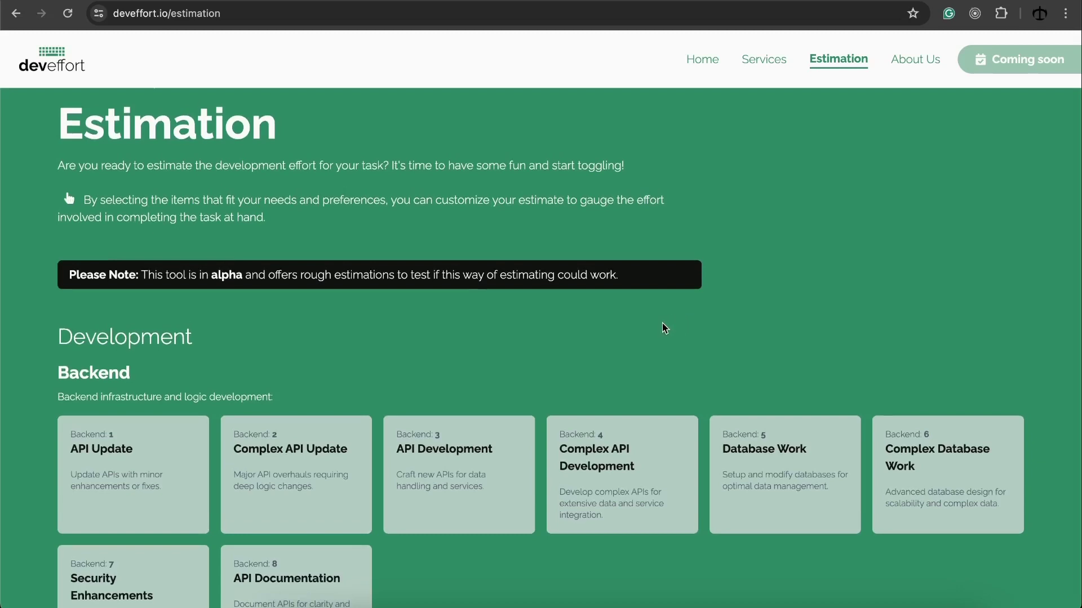
{"action": "scroll", "coordinate": [663, 328], "scroll_direction": "down", "scroll_amount": 3}
{"action": "left_click", "coordinate": [457, 290]}
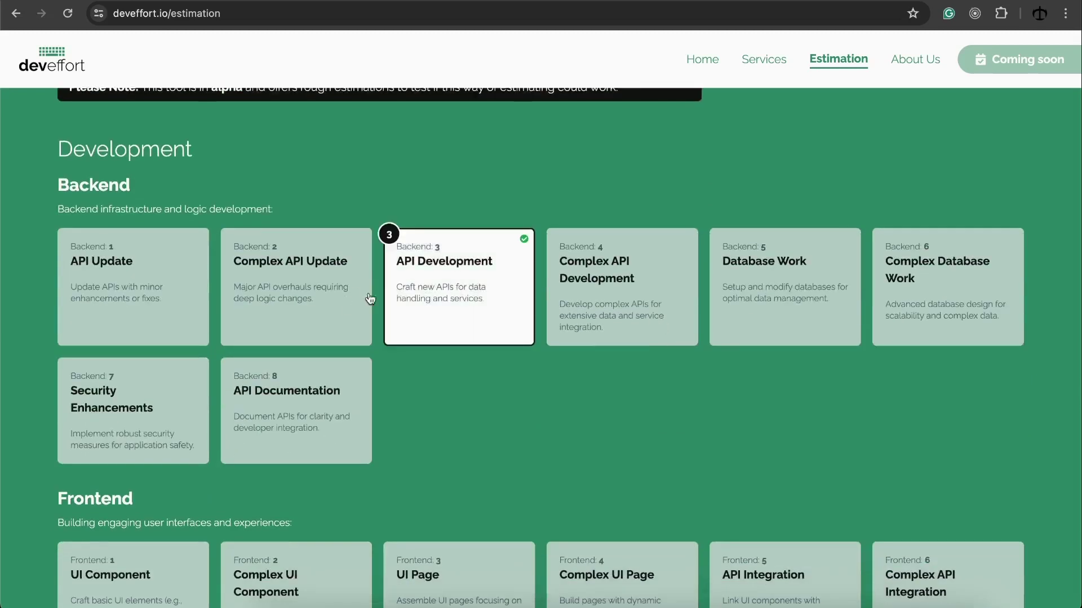
{"action": "left_click", "coordinate": [449, 326]}
{"action": "scroll", "coordinate": [452, 369], "scroll_direction": "down", "scroll_amount": 15}
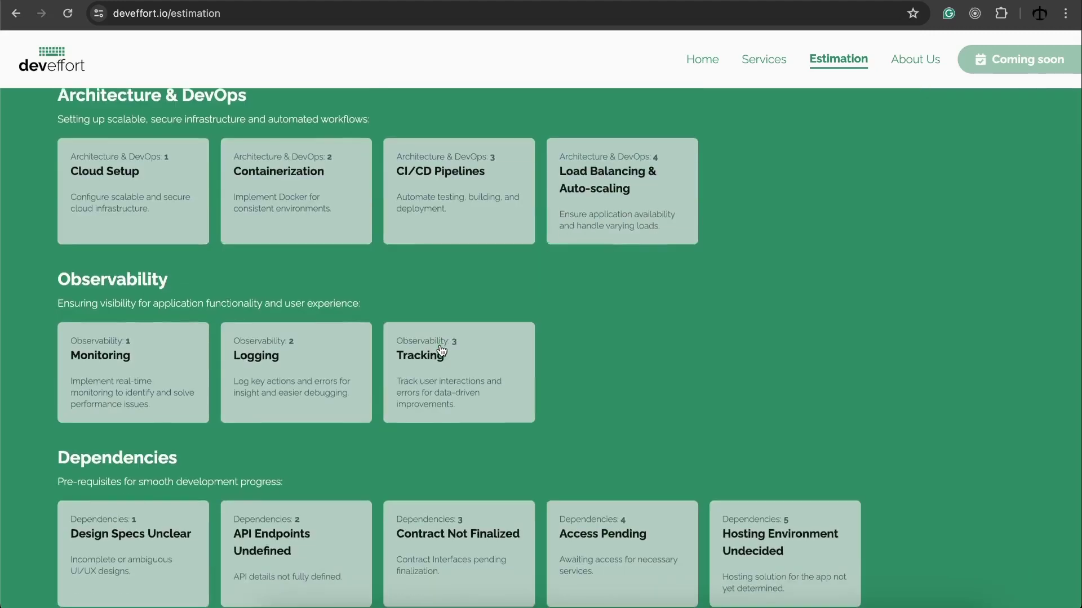
{"action": "scroll", "coordinate": [441, 350], "scroll_direction": "down", "scroll_amount": 3}
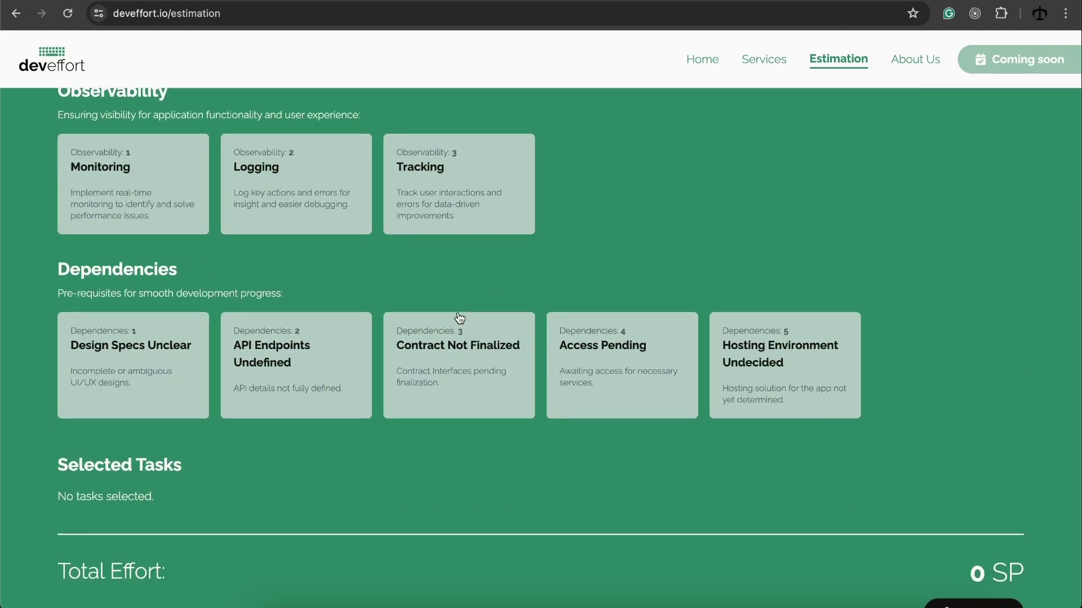
{"action": "scroll", "coordinate": [458, 306], "scroll_direction": "up", "scroll_amount": 1}
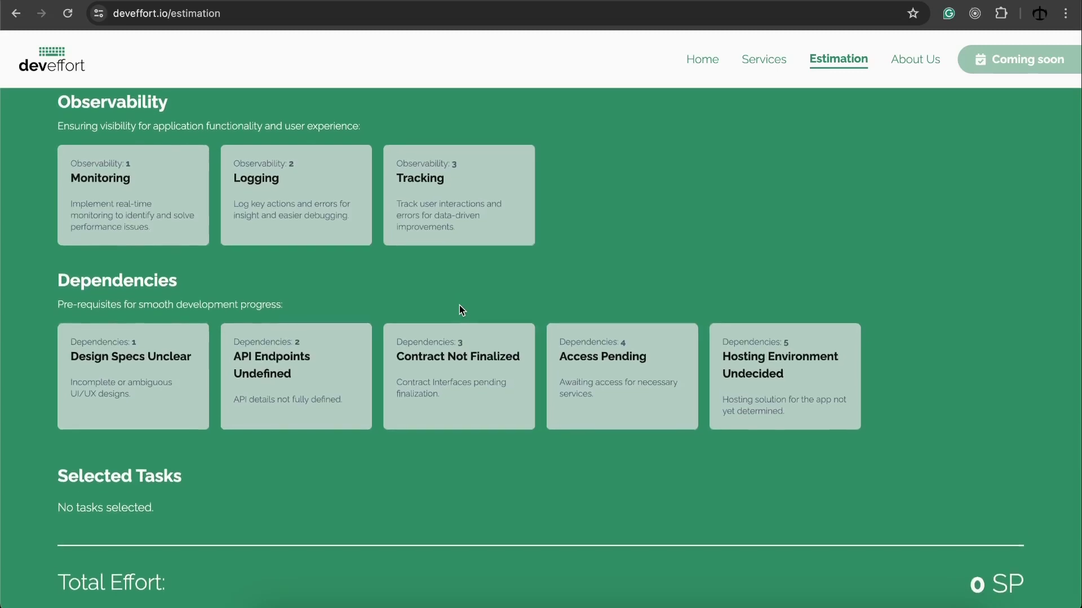
{"action": "scroll", "coordinate": [460, 305], "scroll_direction": "up", "scroll_amount": 15}
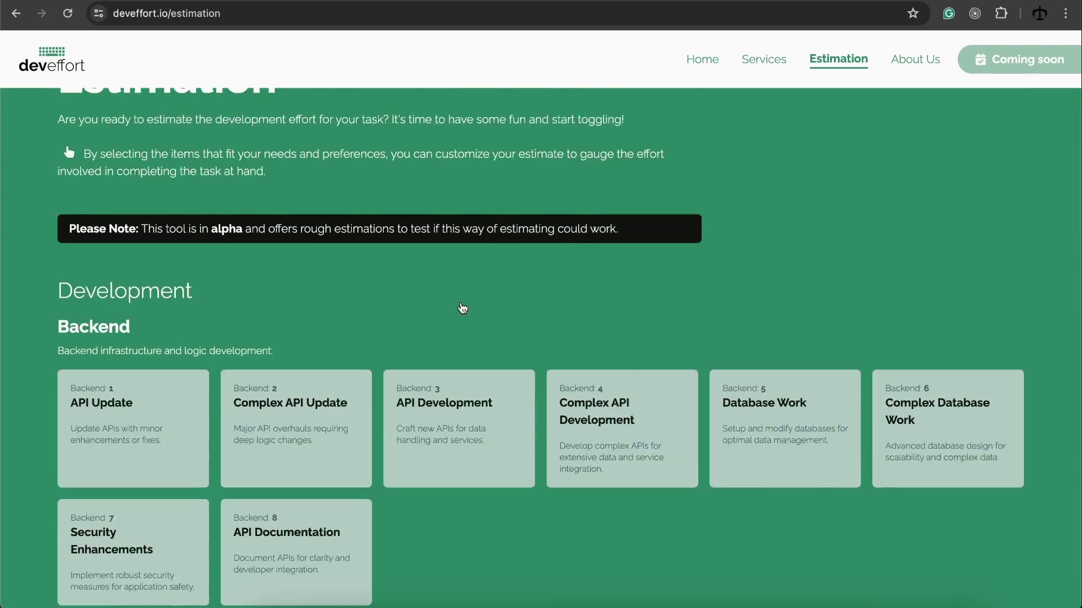
{"action": "scroll", "coordinate": [462, 307], "scroll_direction": "down", "scroll_amount": 1}
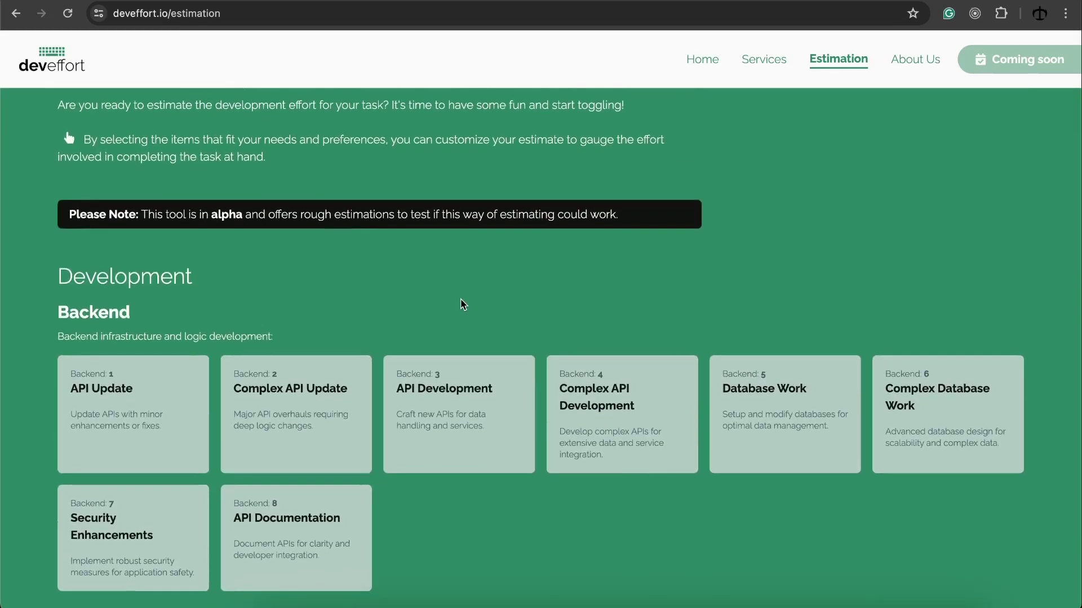
{"action": "scroll", "coordinate": [461, 306], "scroll_direction": "down", "scroll_amount": 3}
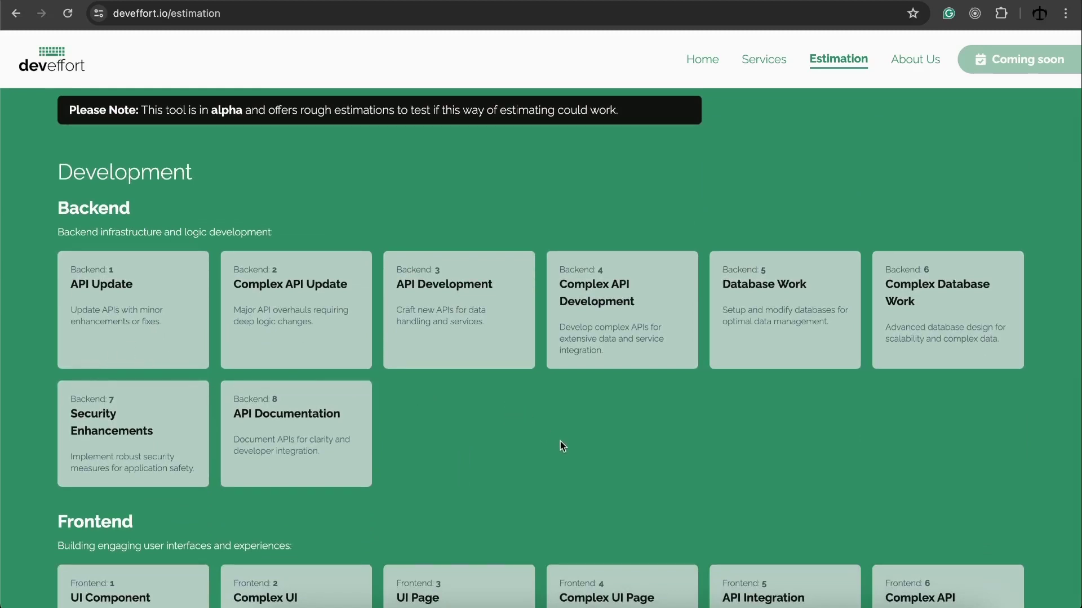
{"action": "scroll", "coordinate": [560, 440], "scroll_direction": "up", "scroll_amount": 3}
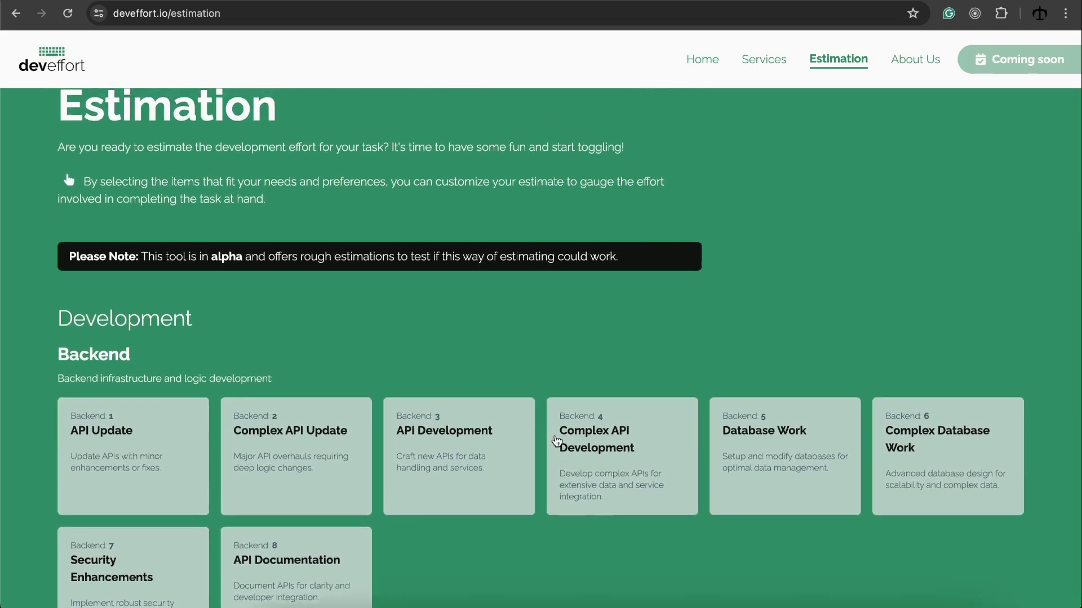
{"action": "scroll", "coordinate": [557, 441], "scroll_direction": "up", "scroll_amount": 2}
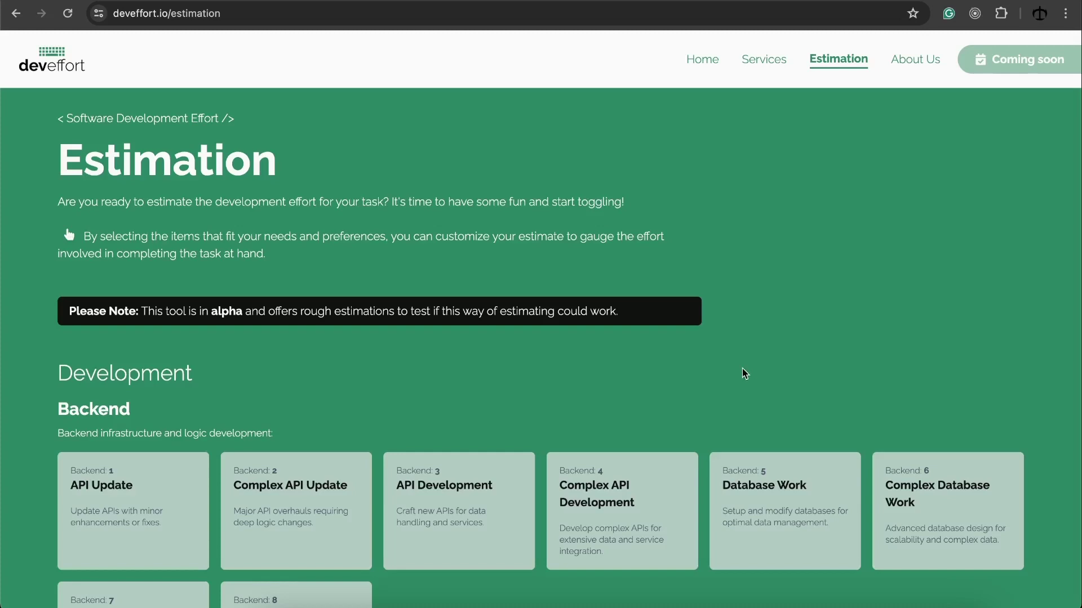
- Select Complex UI Component and API Integration (2 SP each) and check the 4 SP total
{"action": "scroll", "coordinate": [741, 370], "scroll_direction": "down", "scroll_amount": 9}
{"action": "scroll", "coordinate": [738, 369], "scroll_direction": "down", "scroll_amount": 1}
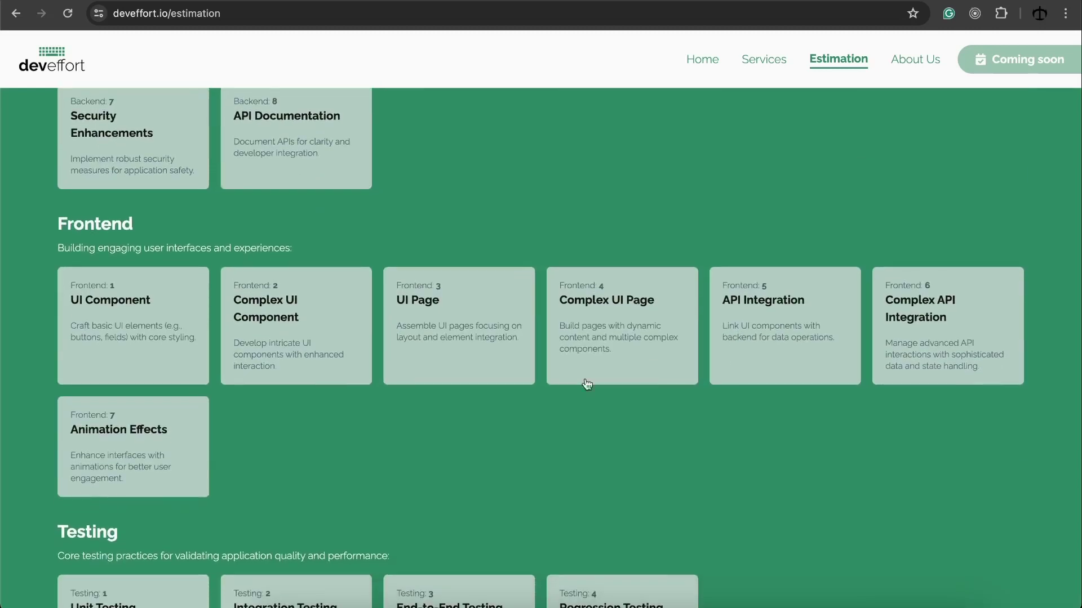
{"action": "left_click", "coordinate": [283, 327]}
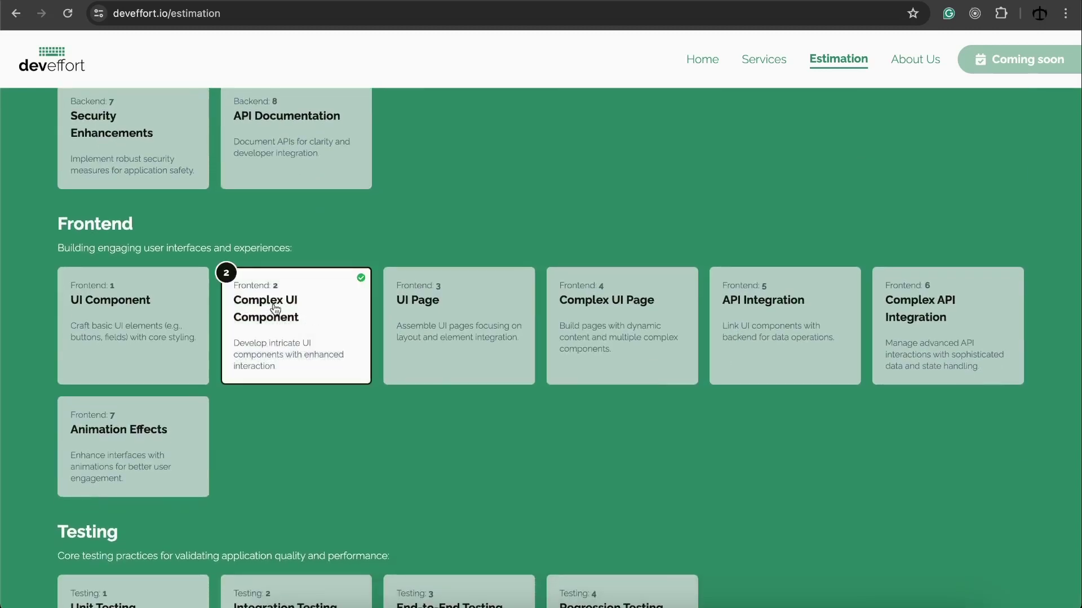
{"action": "left_click", "coordinate": [778, 304]}
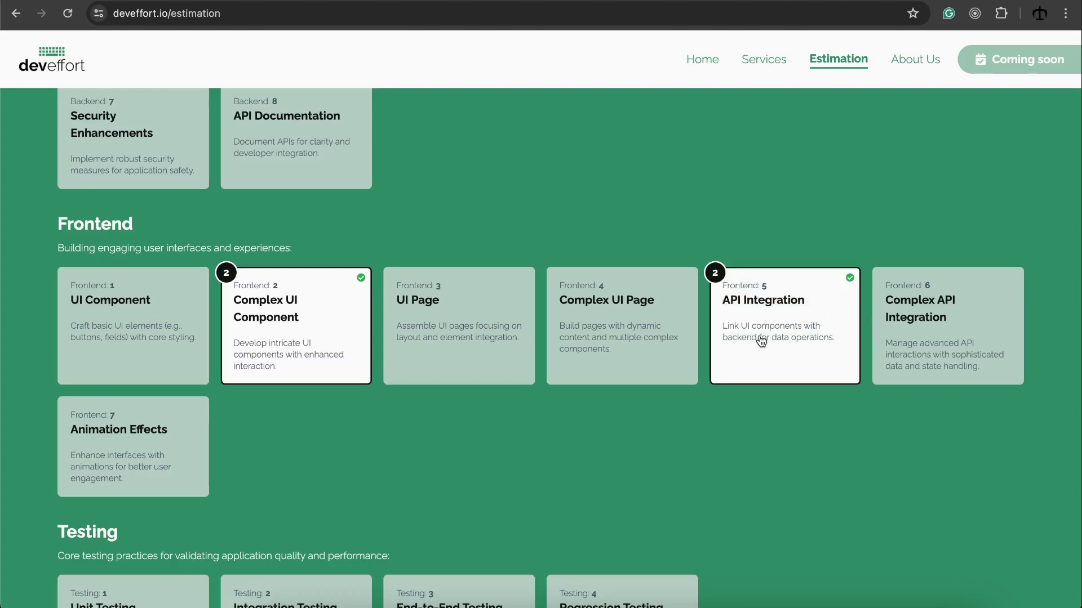
{"action": "scroll", "coordinate": [724, 352], "scroll_direction": "down", "scroll_amount": 15}
{"action": "scroll", "coordinate": [721, 350], "scroll_direction": "down", "scroll_amount": 3}
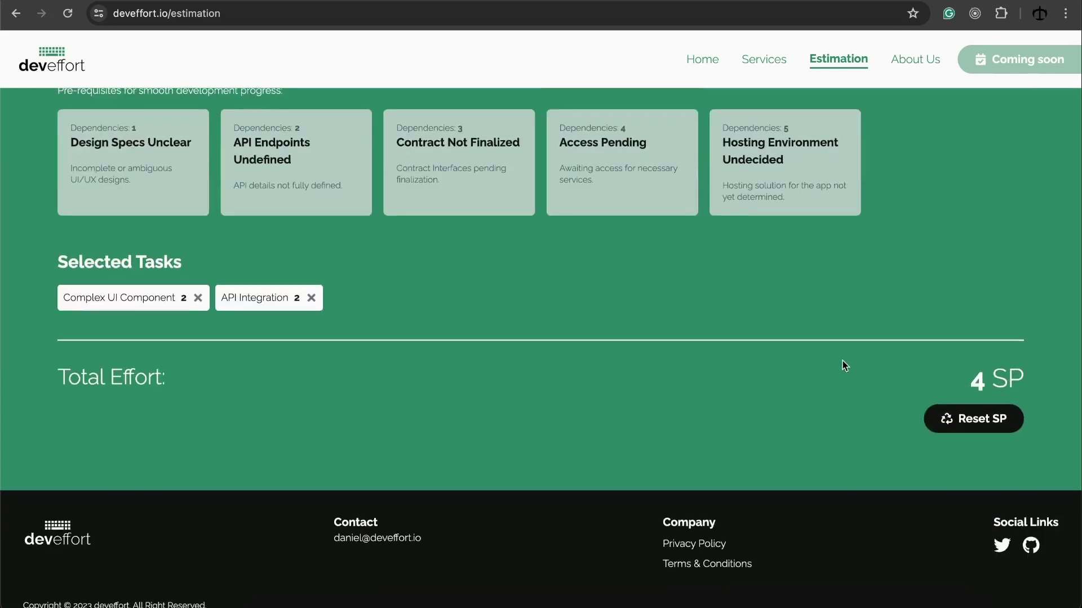
{"action": "scroll", "coordinate": [843, 361], "scroll_direction": "up", "scroll_amount": 5}
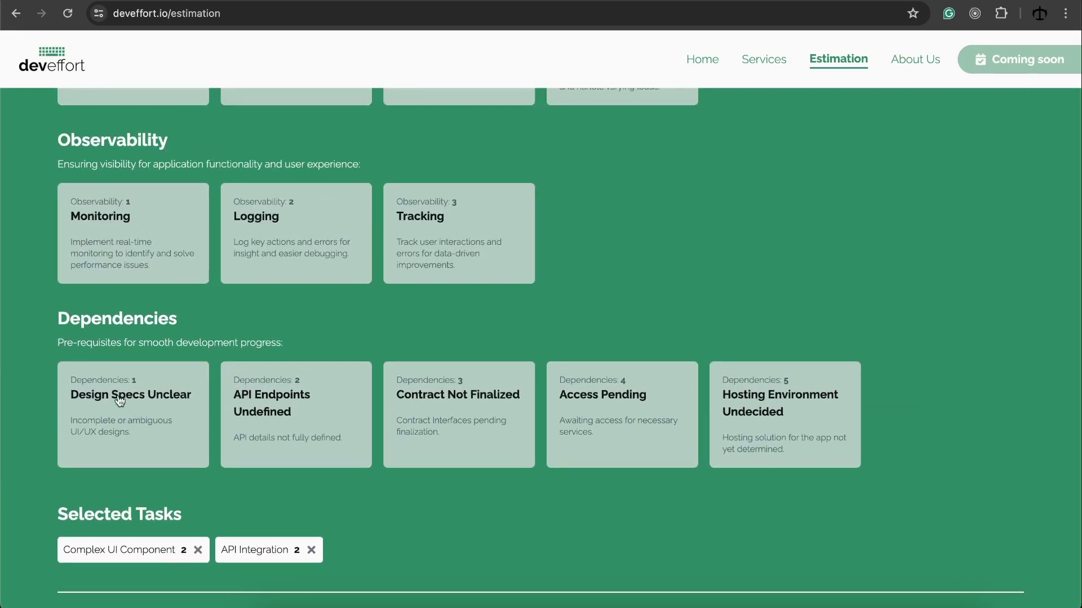
- Add the Design Specs Unclear dependency (2 SP) and highlight the resulting 6 SP total
{"action": "left_click", "coordinate": [144, 412]}
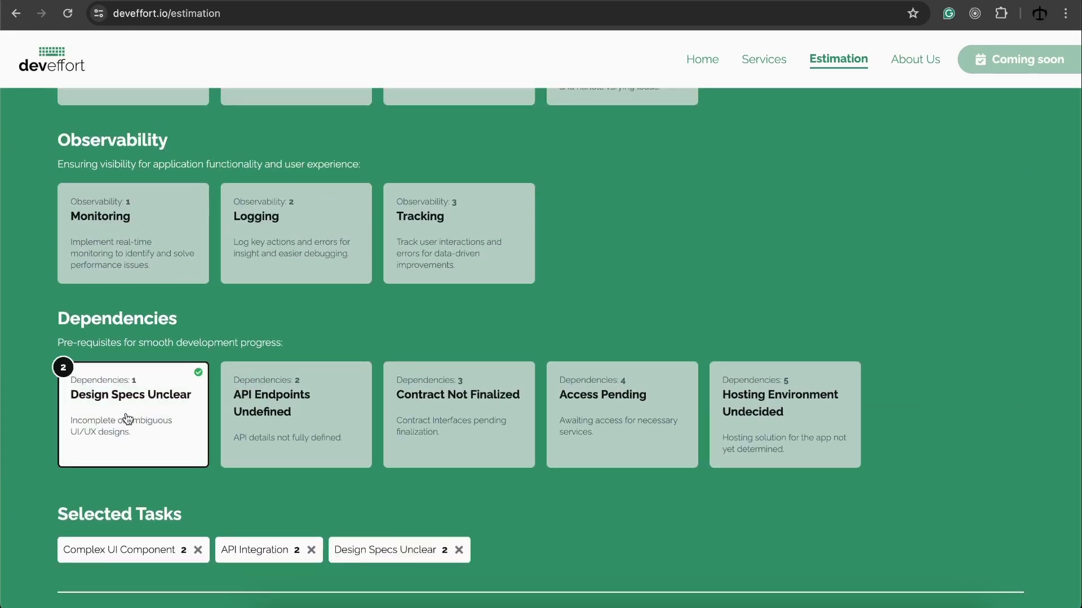
{"action": "scroll", "coordinate": [128, 418], "scroll_direction": "down", "scroll_amount": 1}
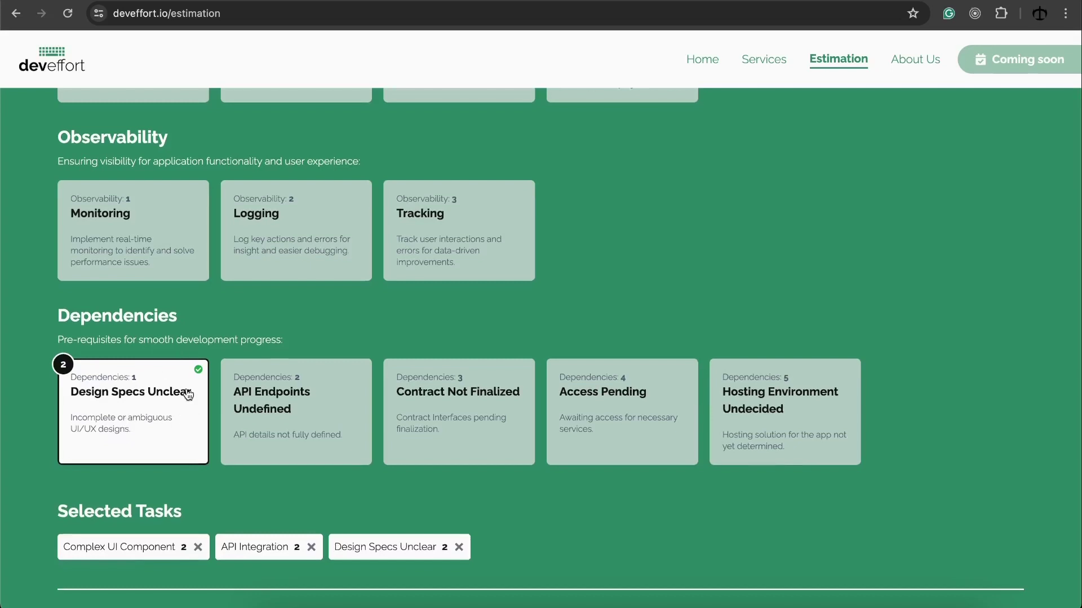
{"action": "scroll", "coordinate": [189, 396], "scroll_direction": "down", "scroll_amount": 4}
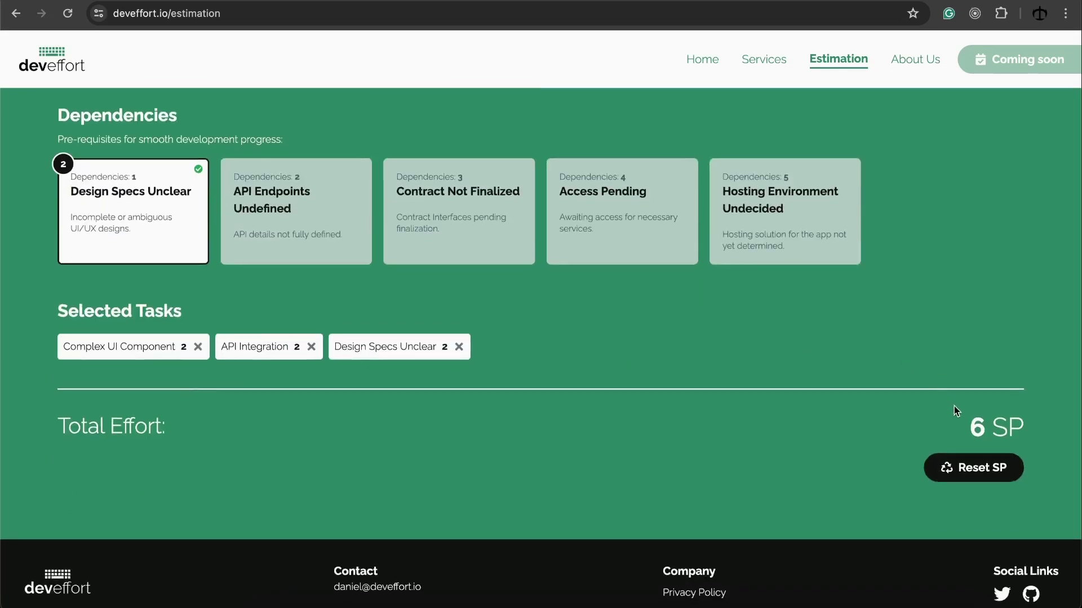
{"action": "left_click_drag", "start_coordinate": [983, 423], "coordinate": [1023, 426]}
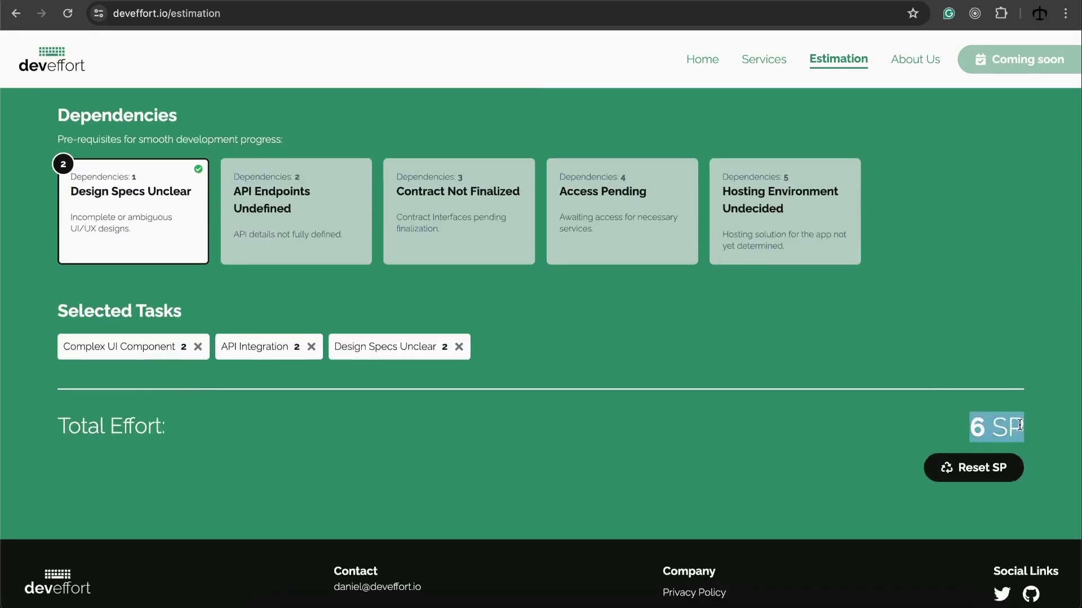
{"action": "left_click", "coordinate": [933, 423]}
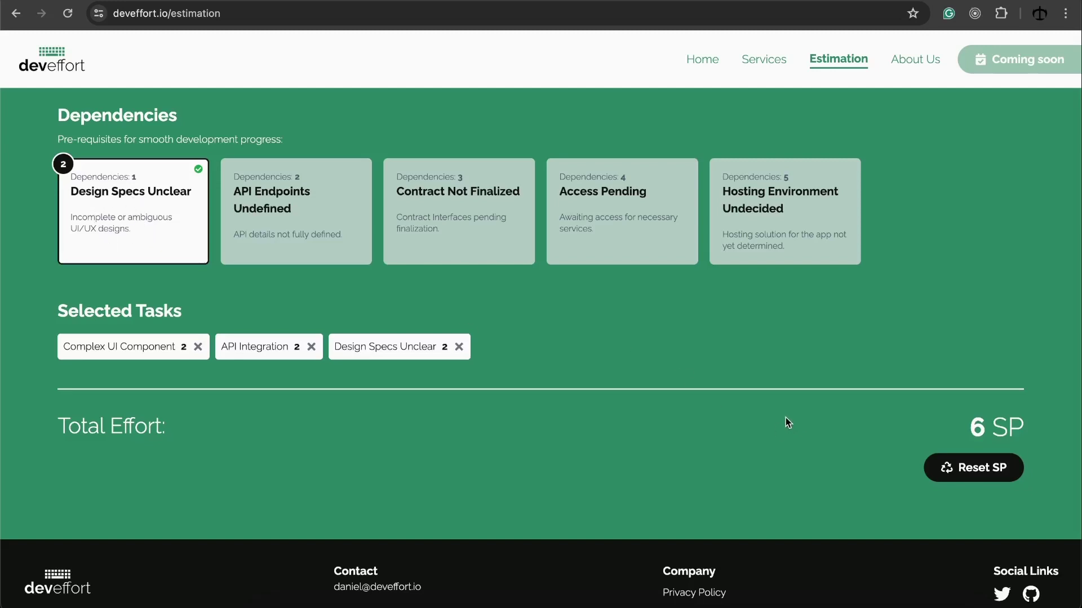
{"action": "scroll", "coordinate": [675, 479], "scroll_direction": "up", "scroll_amount": 1}
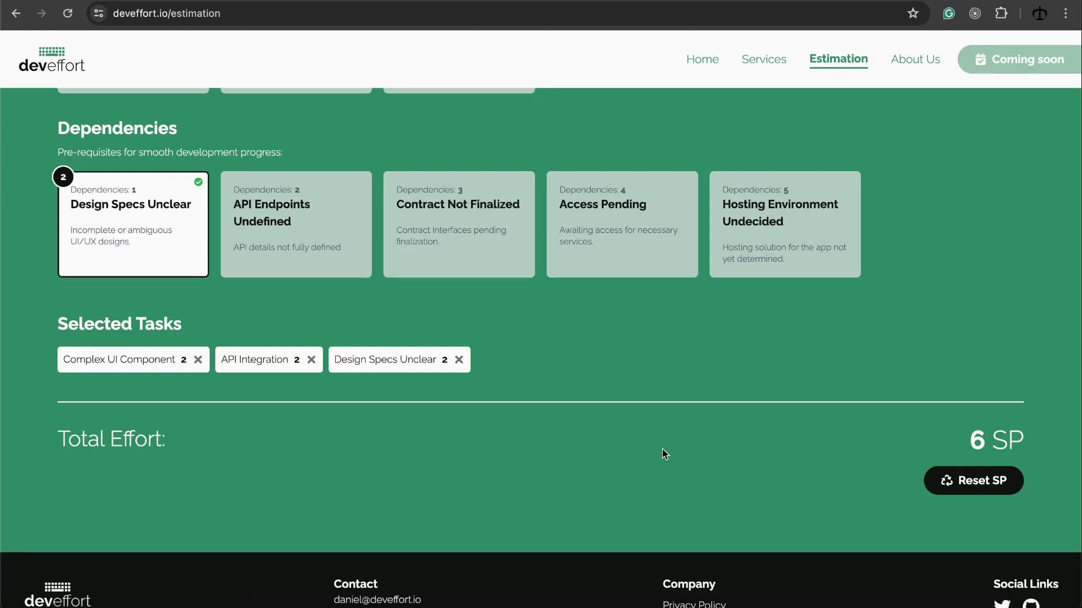
{"action": "scroll", "coordinate": [636, 436], "scroll_direction": "up", "scroll_amount": 10}
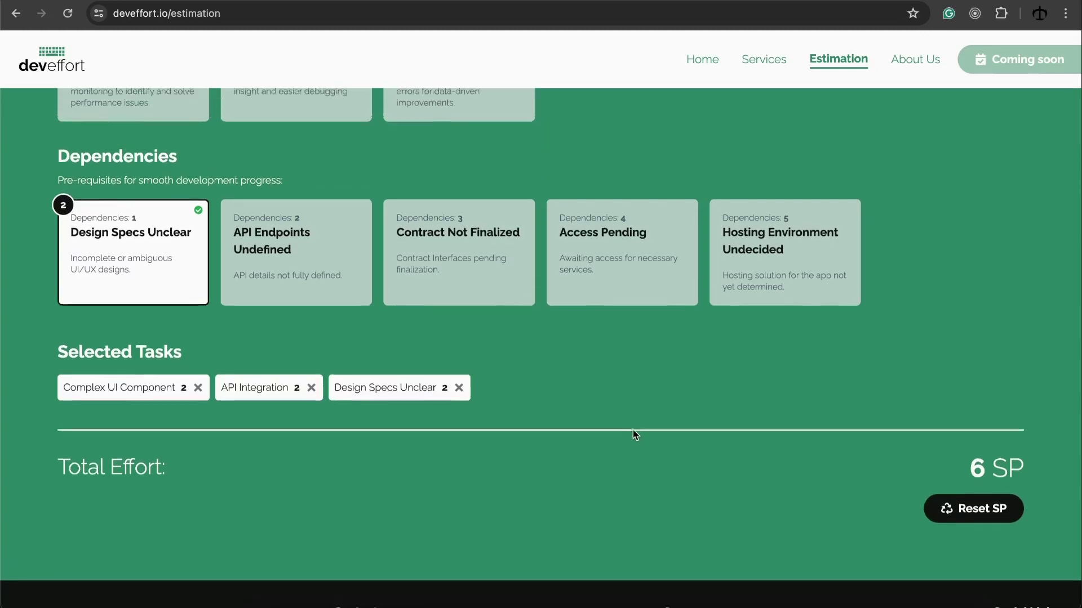
{"action": "scroll", "coordinate": [635, 435], "scroll_direction": "up", "scroll_amount": 10}
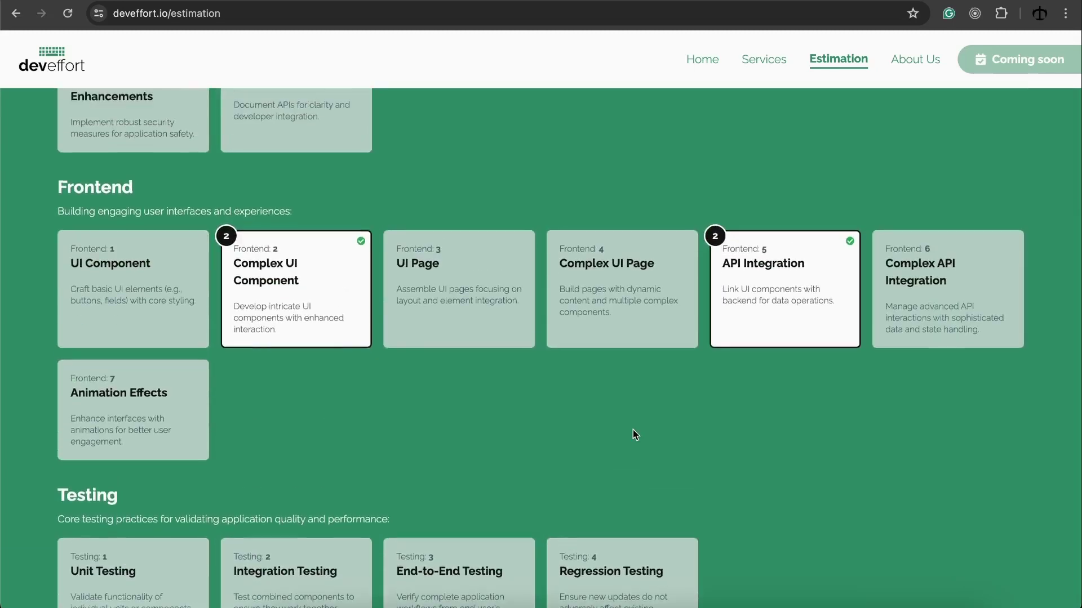
{"action": "scroll", "coordinate": [635, 432], "scroll_direction": "down", "scroll_amount": 2}
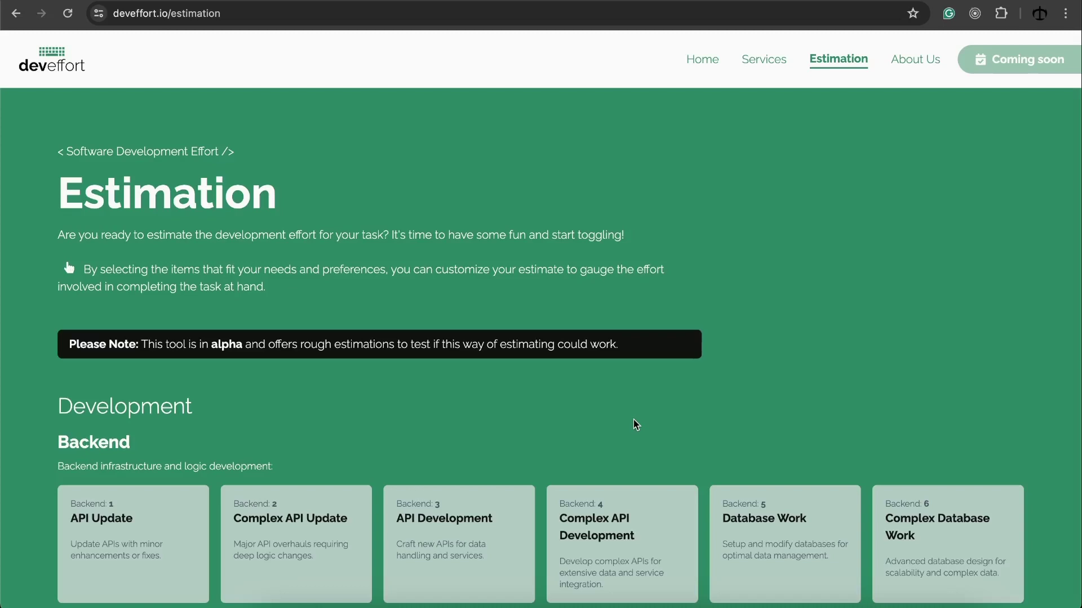
{"action": "scroll", "coordinate": [633, 421], "scroll_direction": "down", "scroll_amount": 1}
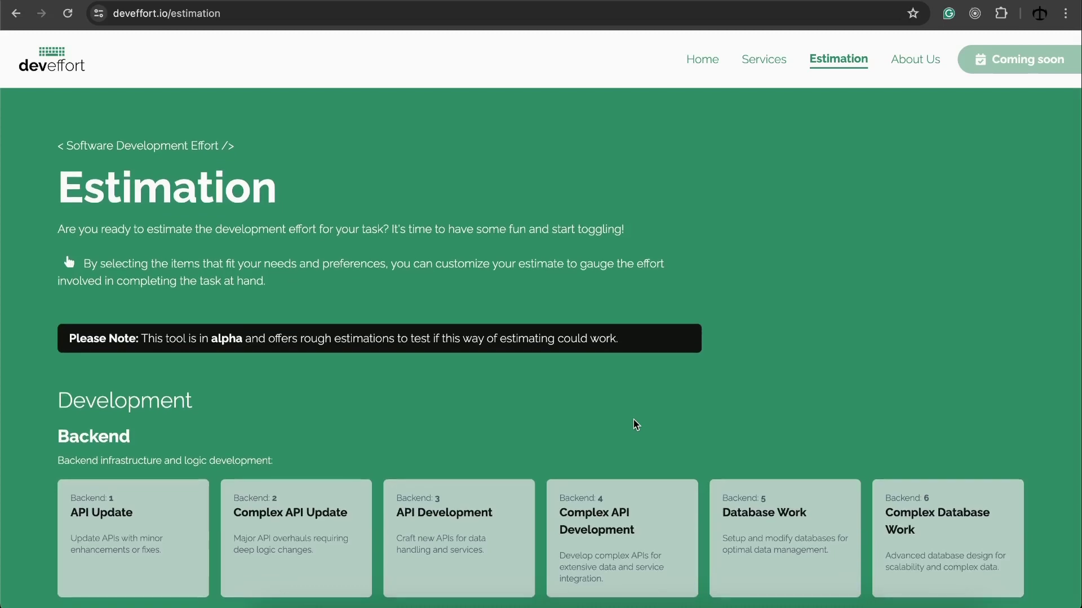